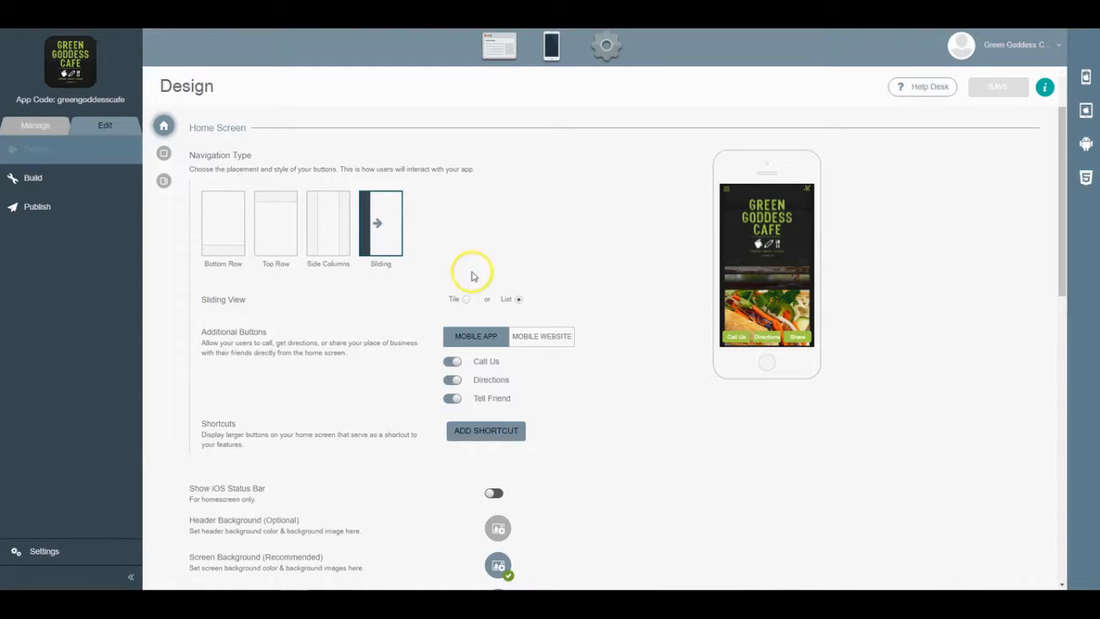
# - Add a Mailing List feature to the app build and name it Join Newsletter
pyautogui.click(48, 176)
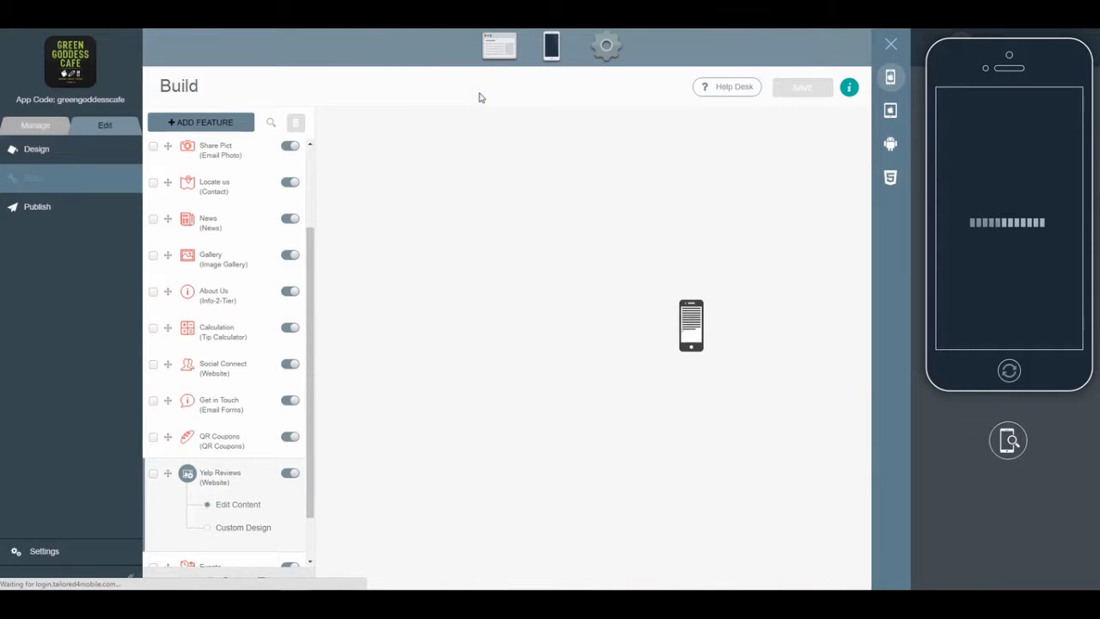
pyautogui.click(197, 123)
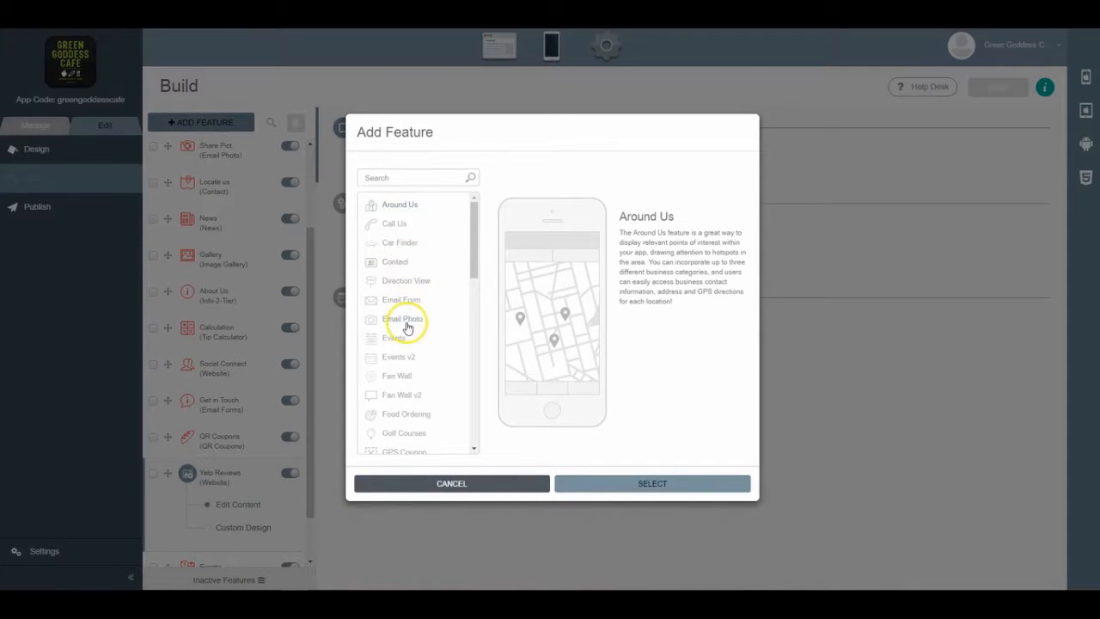
pyautogui.scroll(-3, 409, 318)
pyautogui.scroll(-3, 409, 328)
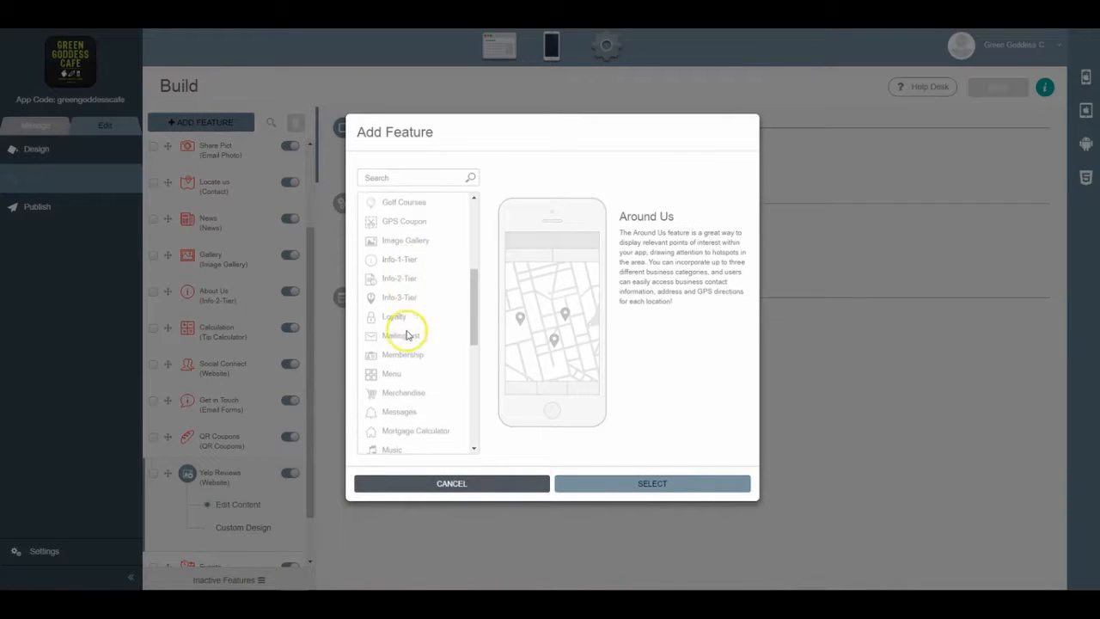
pyautogui.click(409, 344)
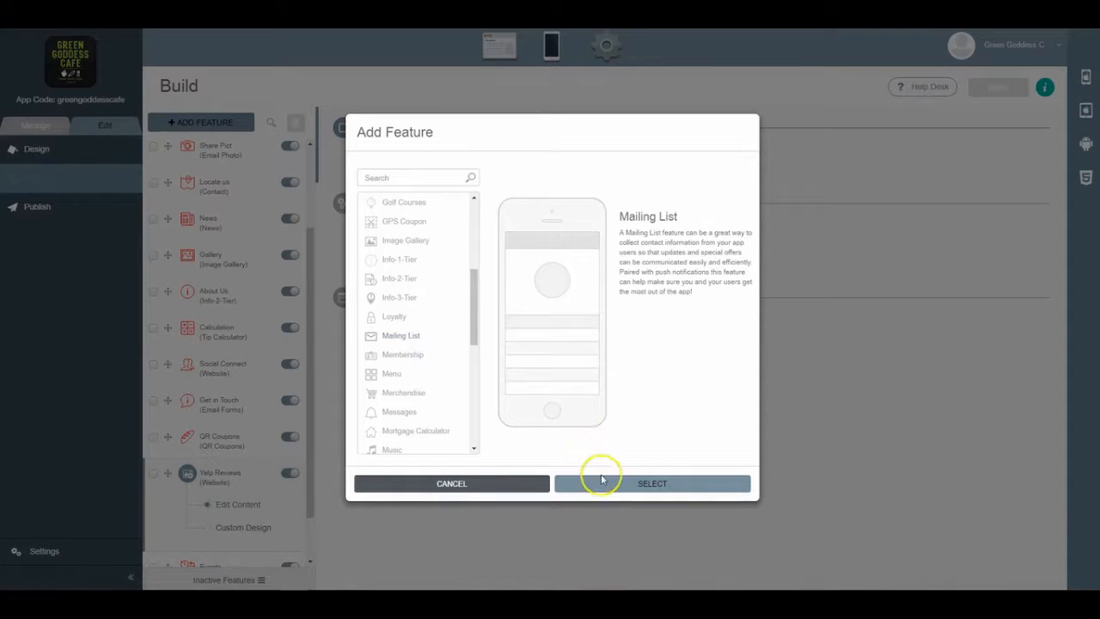
pyautogui.click(560, 479)
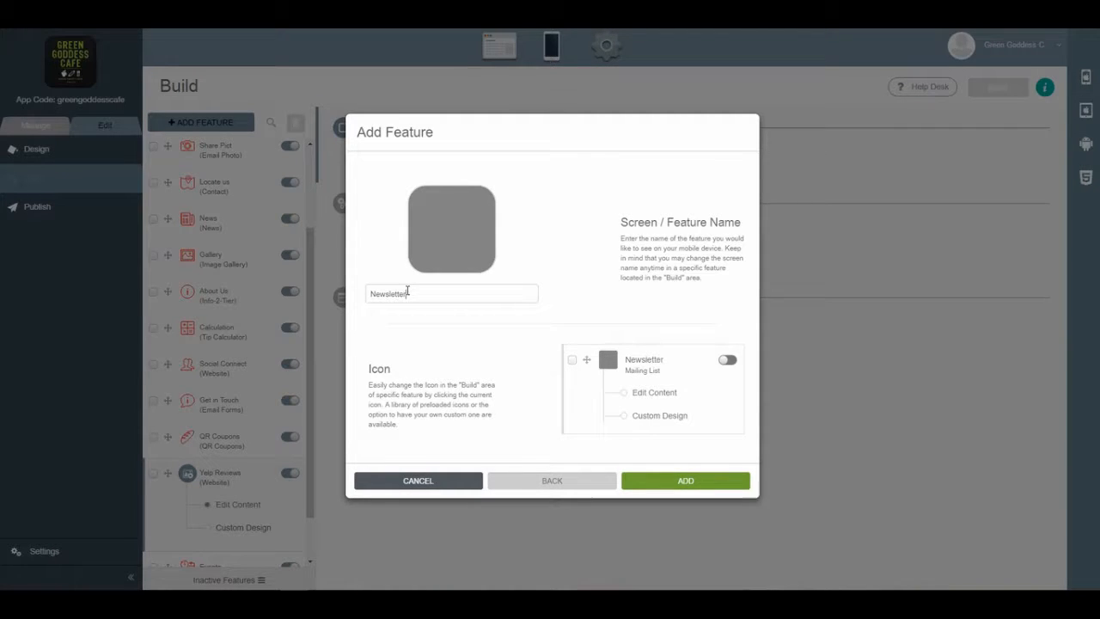
pyautogui.click(375, 296)
pyautogui.click(666, 482)
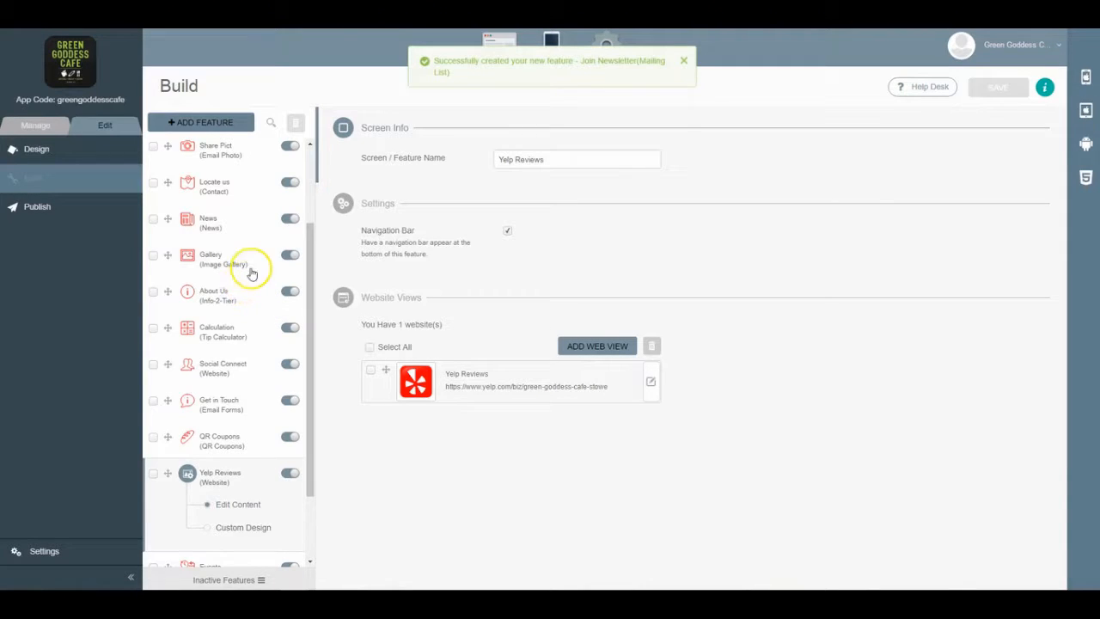
# - Move the Join Newsletter feature up the feature list so it sits between Gallery and About Us
pyautogui.scroll(-2, 250, 273)
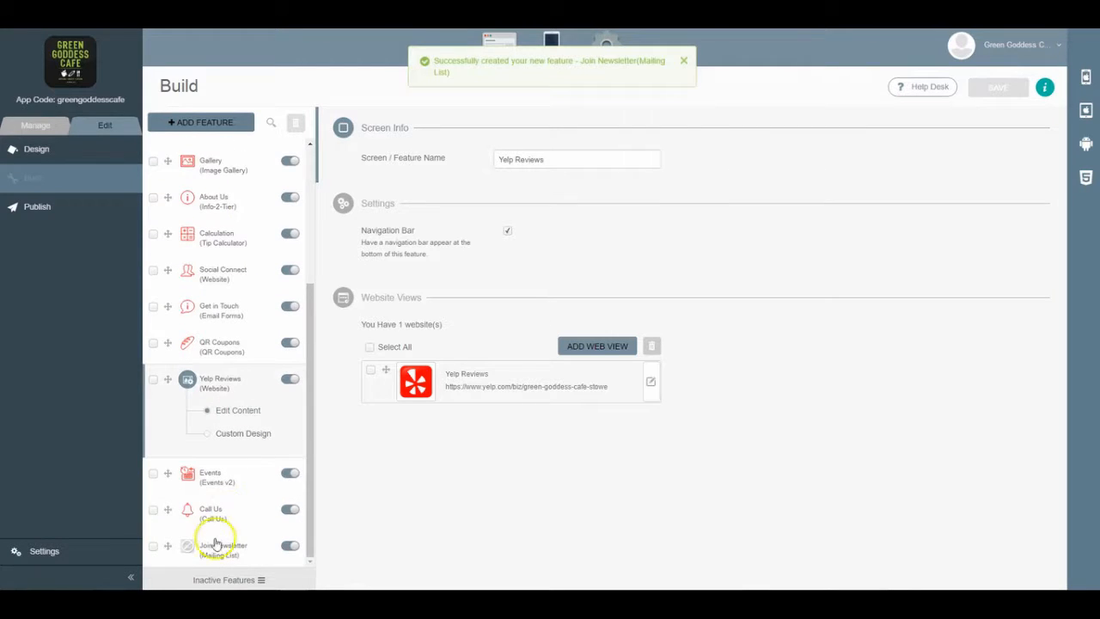
pyautogui.click(213, 554)
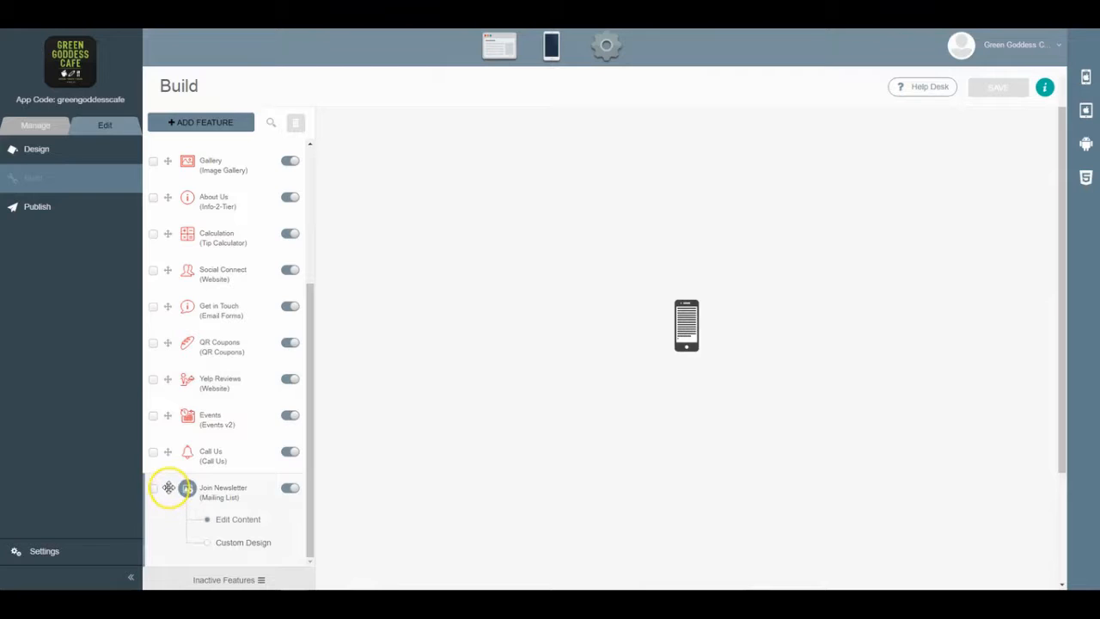
pyautogui.moveTo(167, 487); pyautogui.dragTo(177, 238)
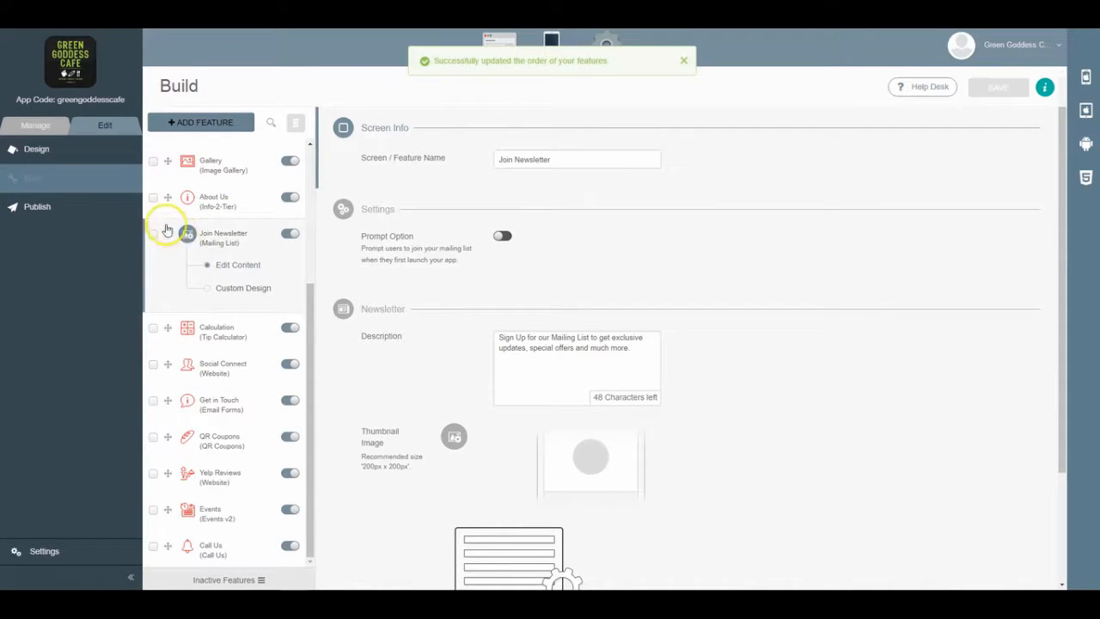
pyautogui.moveTo(166, 234); pyautogui.dragTo(196, 245)
# - Assign the checklist icon from the modern library's Event category to the Join Newsletter feature
pyautogui.scroll(2, 194, 301)
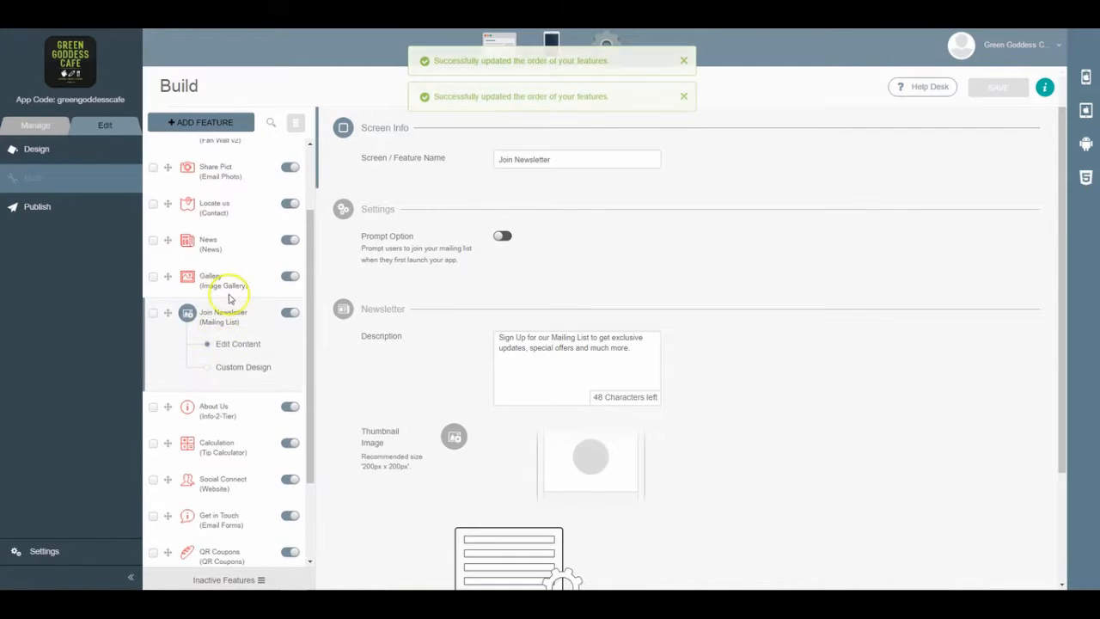
pyautogui.click(186, 316)
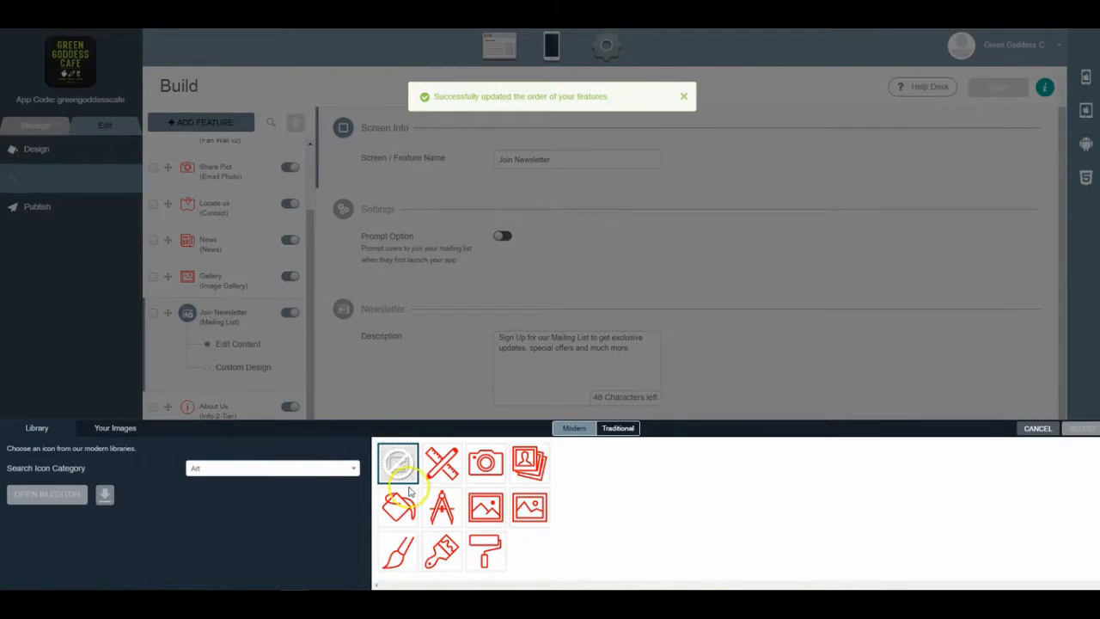
pyautogui.click(269, 468)
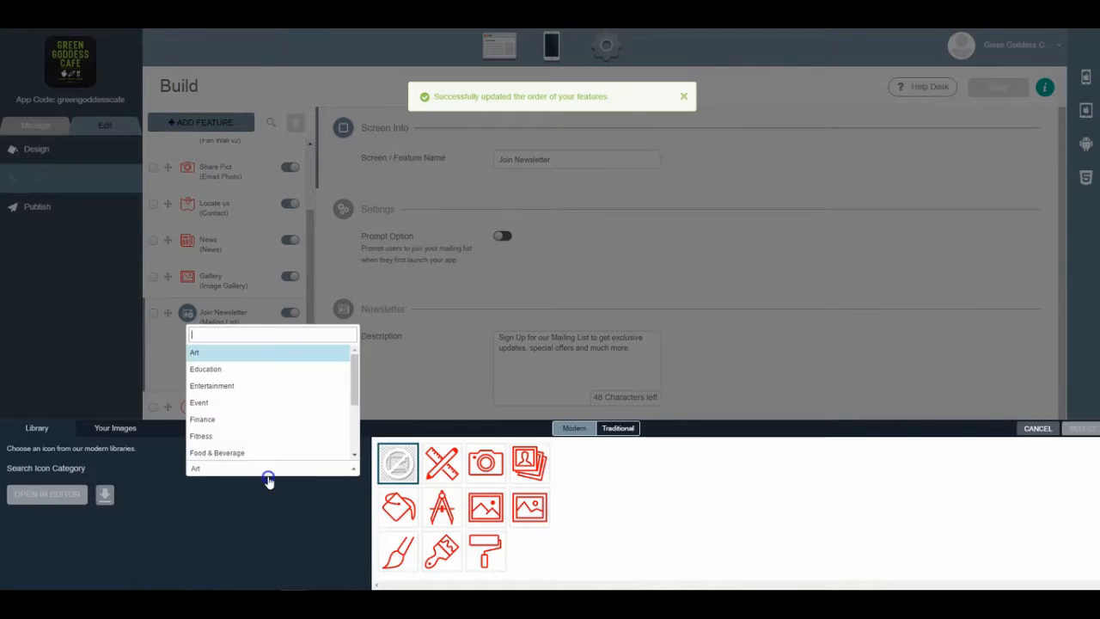
pyautogui.click(273, 403)
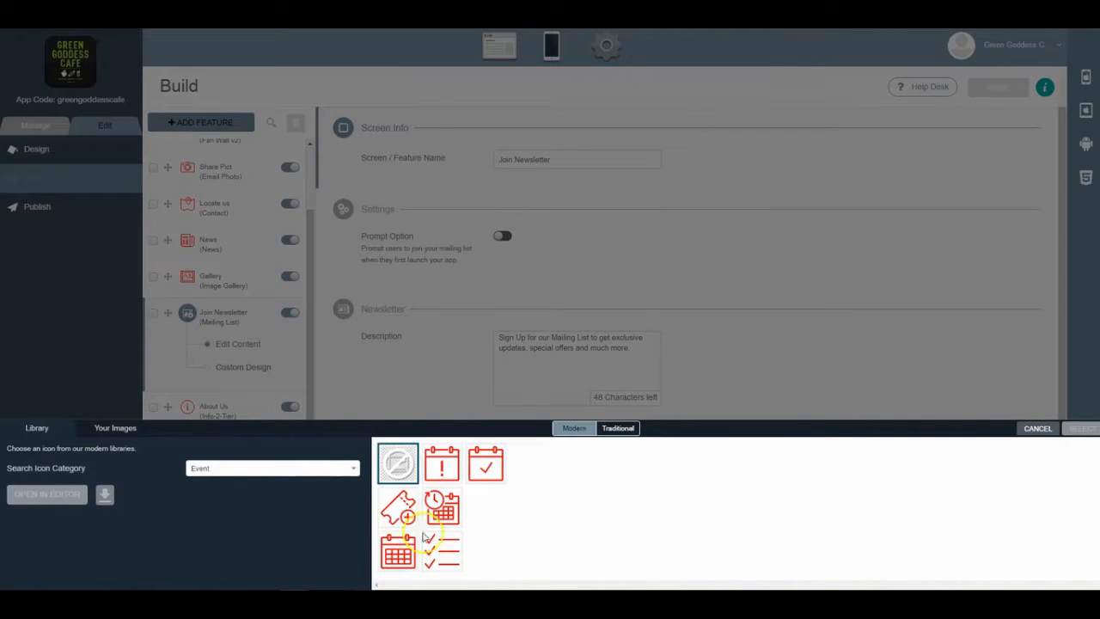
pyautogui.click(436, 547)
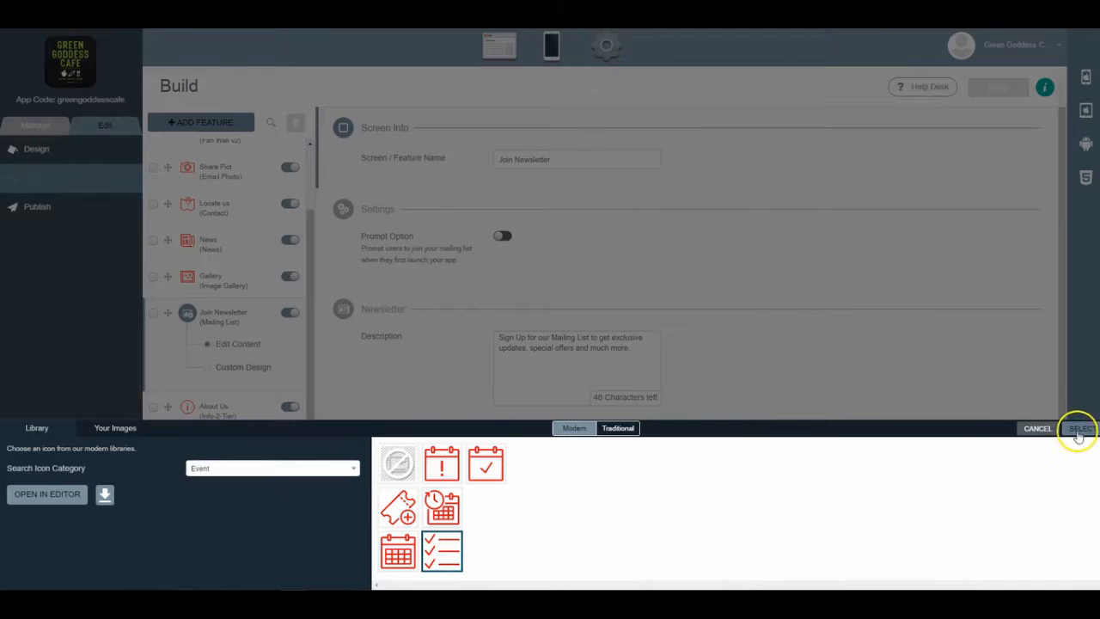
pyautogui.click(271, 468)
pyautogui.scroll(-3, 283, 388)
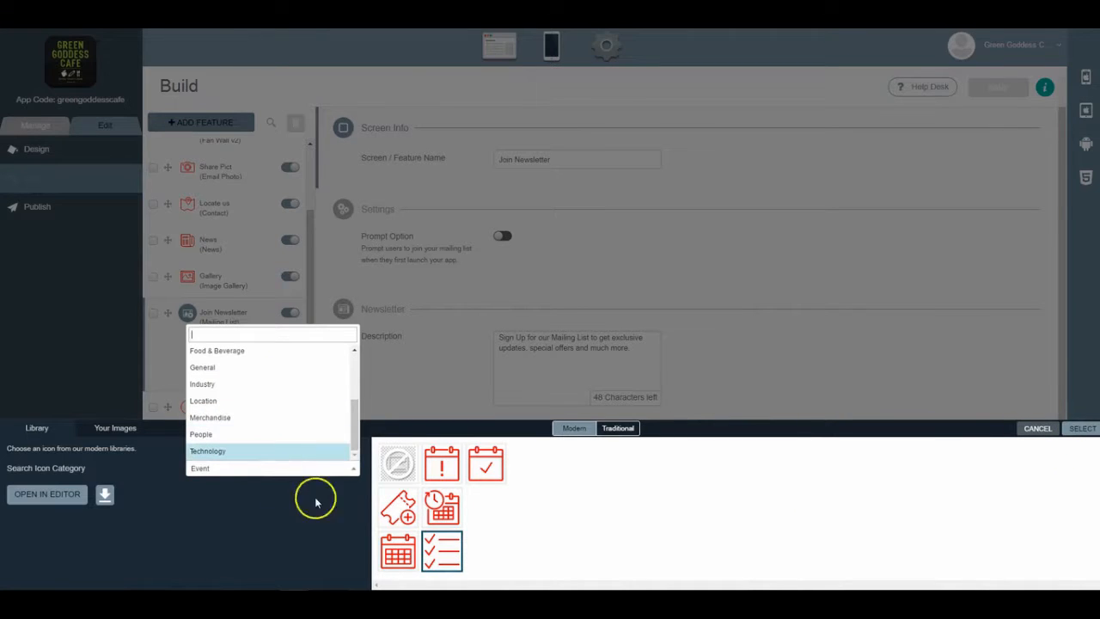
pyautogui.click(1080, 430)
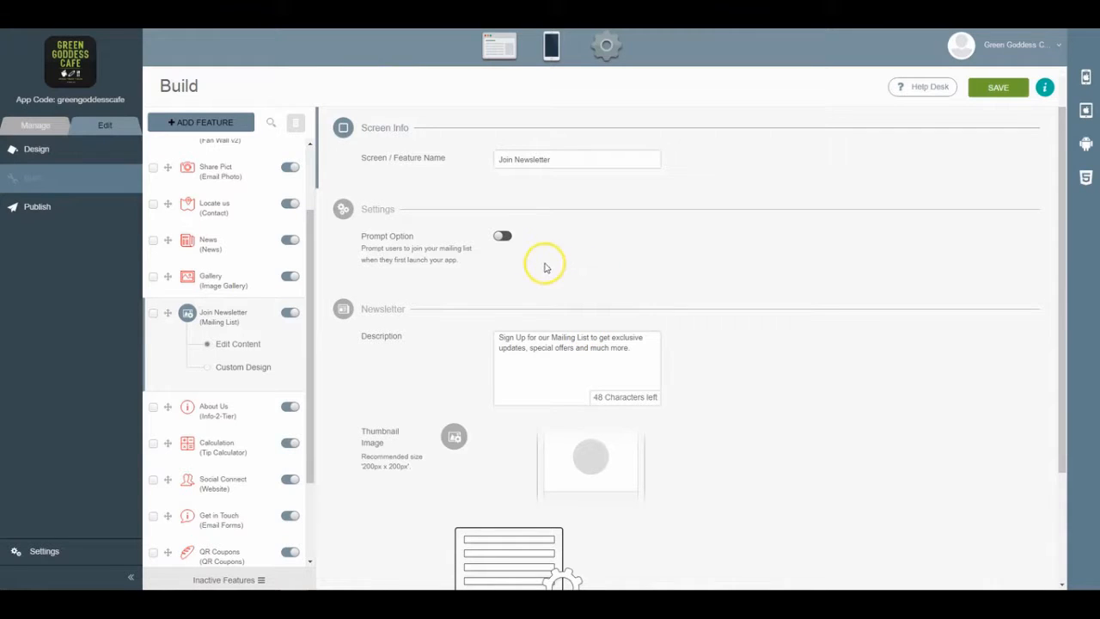
# - Enable the Prompt Option for joining the mailing list and review the newsletter's description text
pyautogui.click(502, 239)
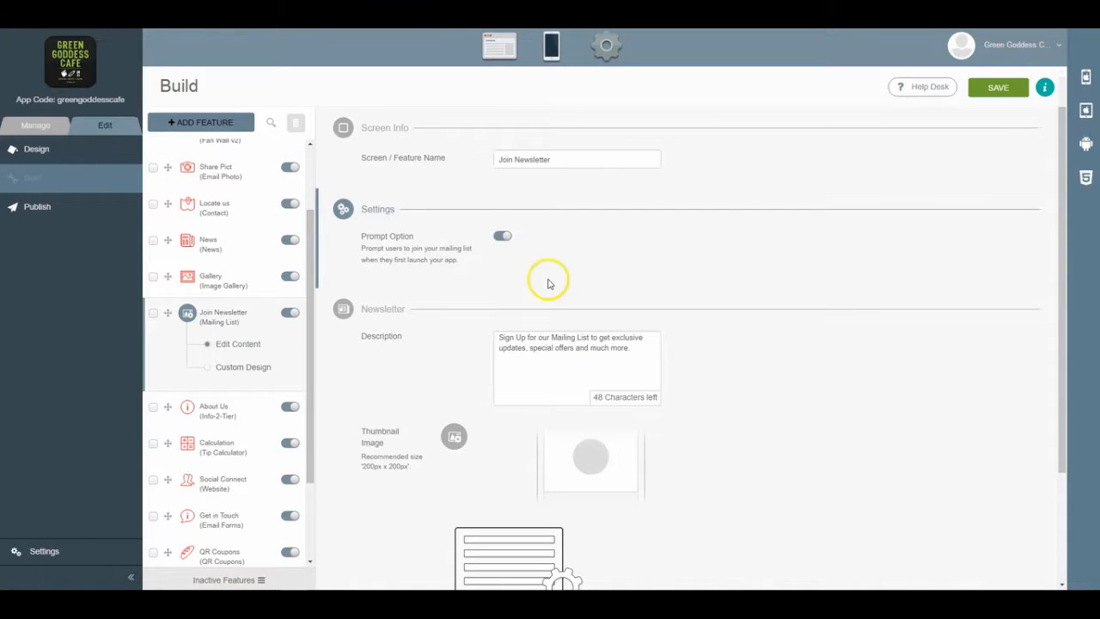
pyautogui.scroll(-1, 548, 283)
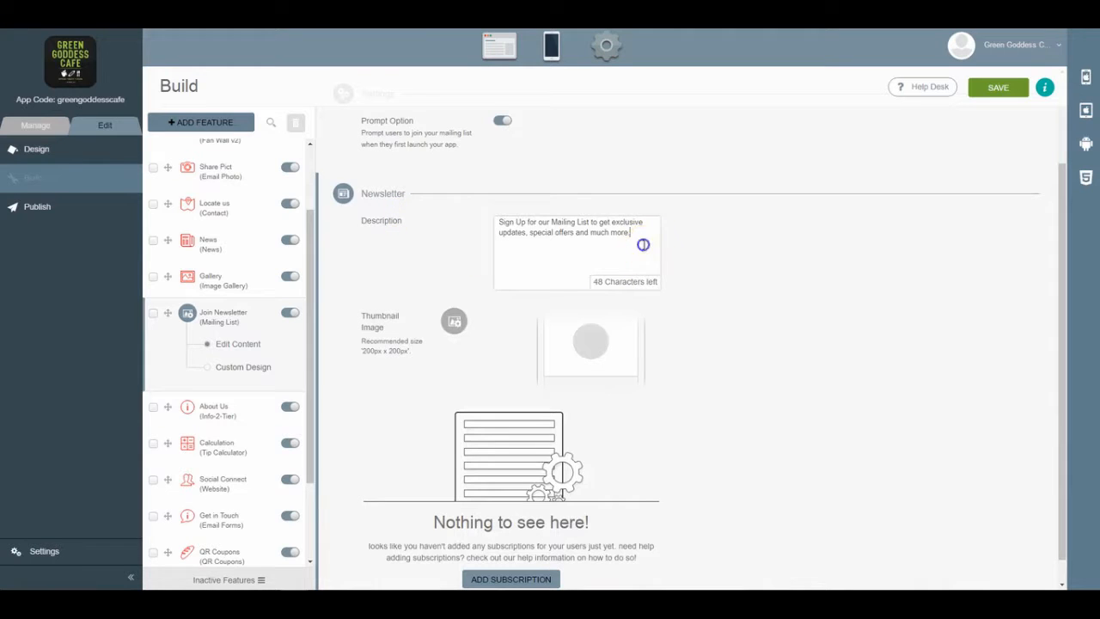
pyautogui.moveTo(642, 245); pyautogui.dragTo(503, 206)
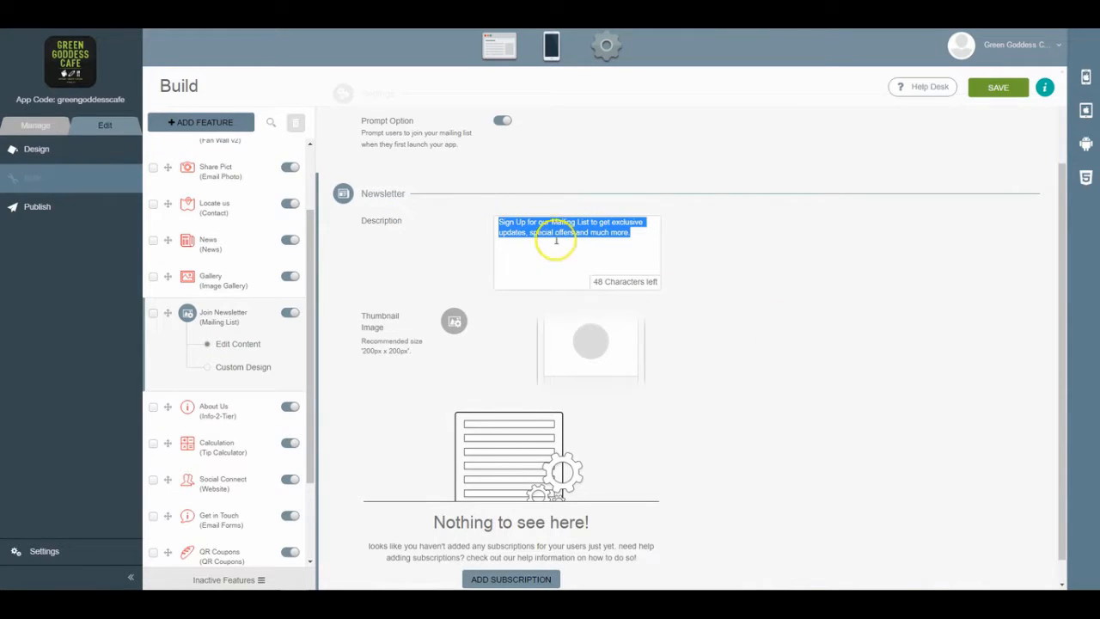
pyautogui.click(640, 235)
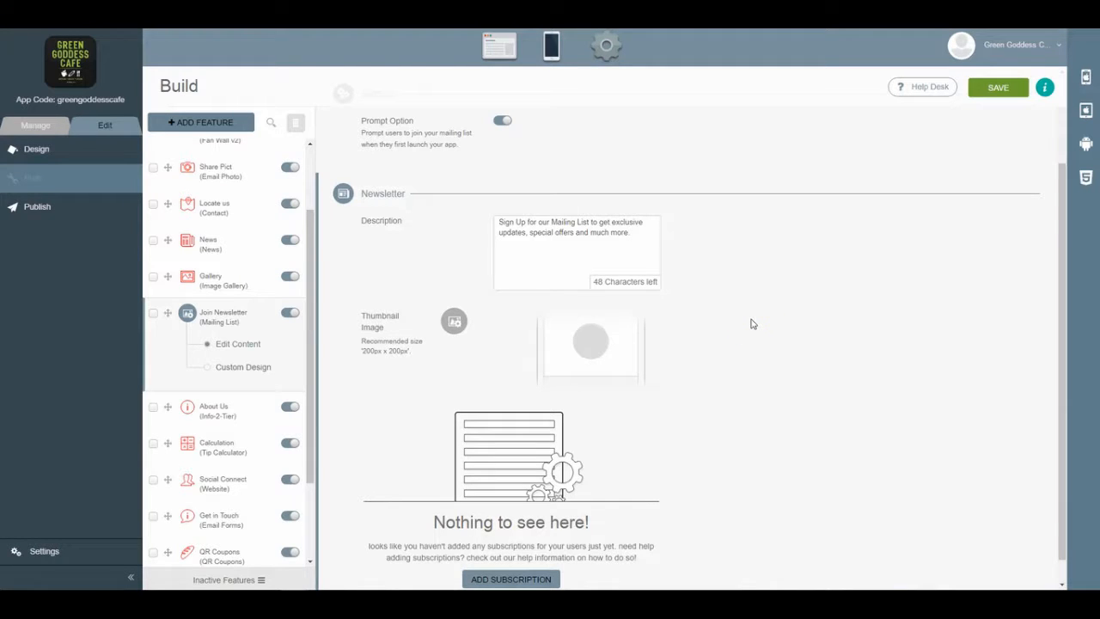
# - Look over the library images offered for the newsletter's thumbnail and close the library without choosing one
pyautogui.scroll(-1, 751, 324)
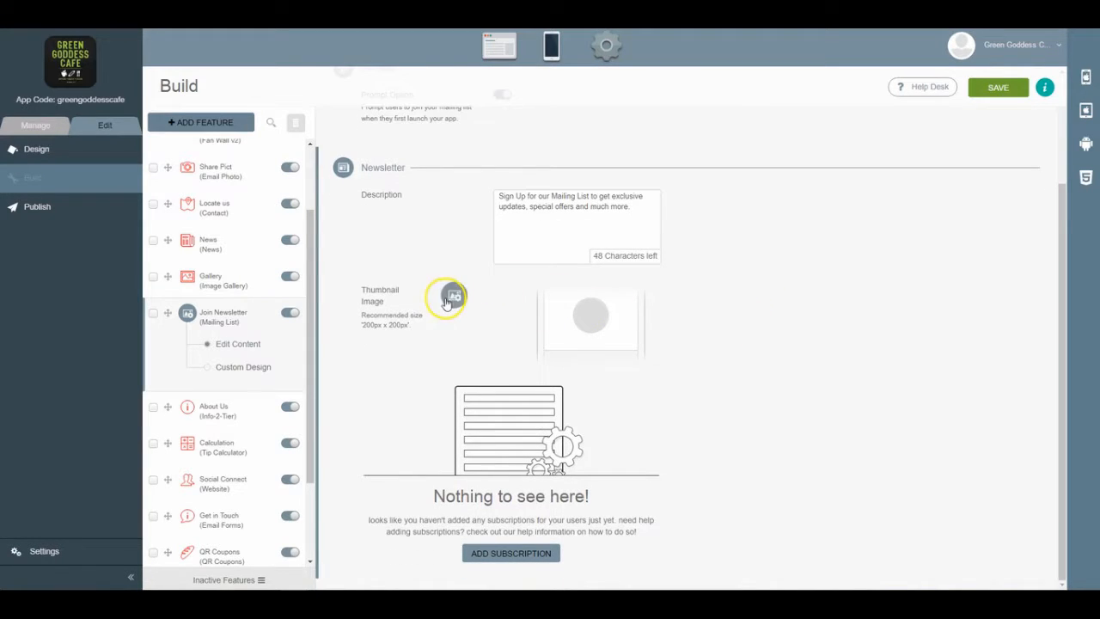
pyautogui.click(453, 296)
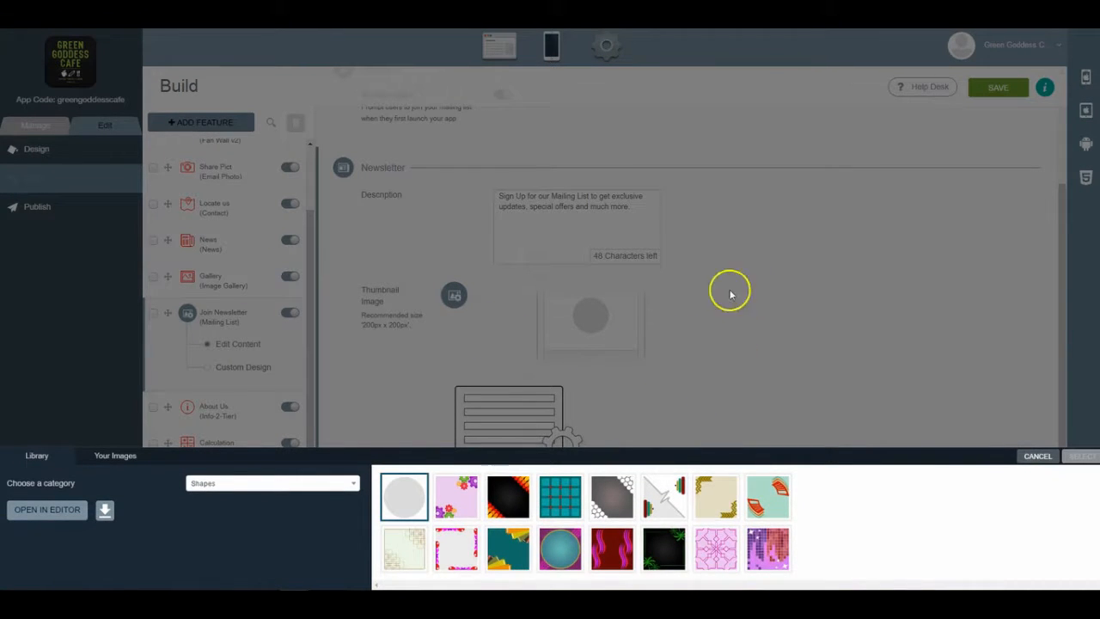
pyautogui.click(1036, 456)
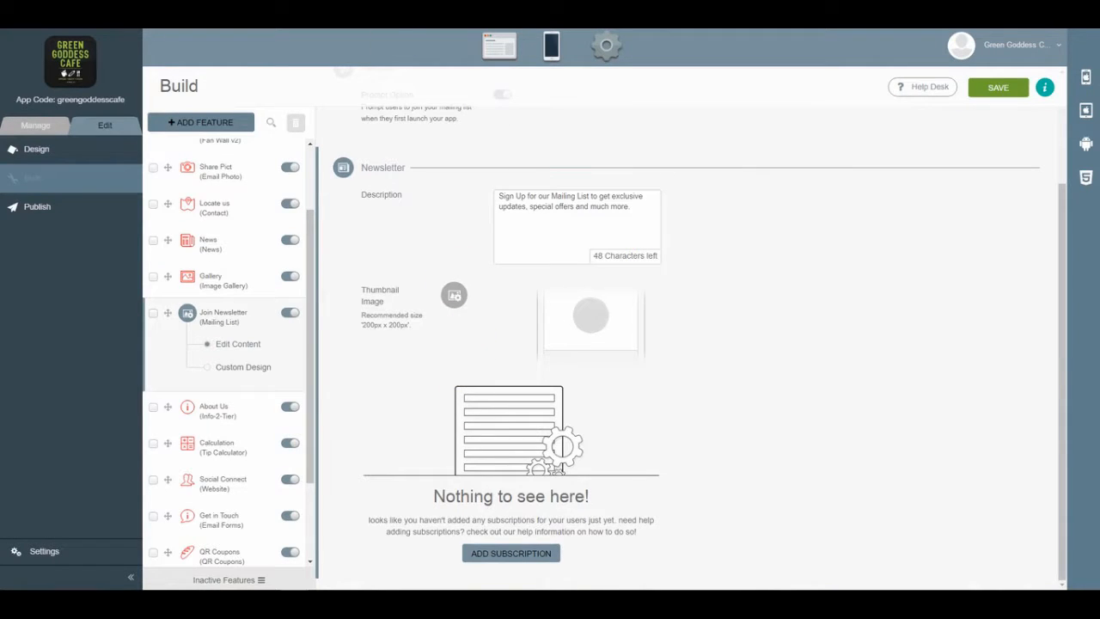
# - Open a new browser tab and run a Google image search for "newsletter images"
pyautogui.hotkey('ctrl', 't')
pyautogui.write('newsletter')
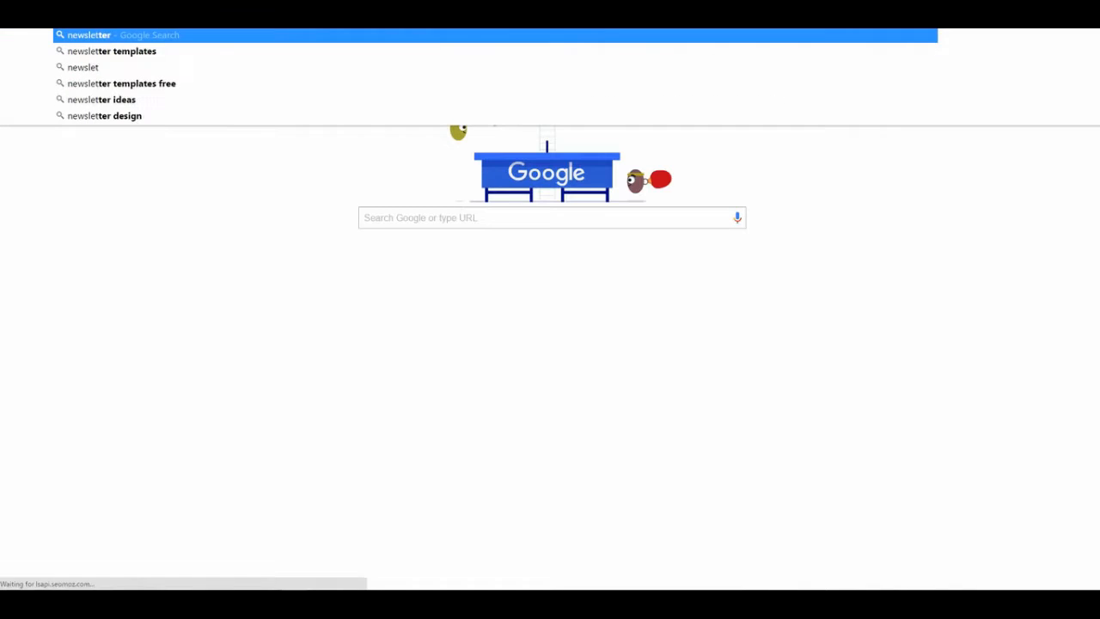
pyautogui.write(' images')
pyautogui.press('Return')
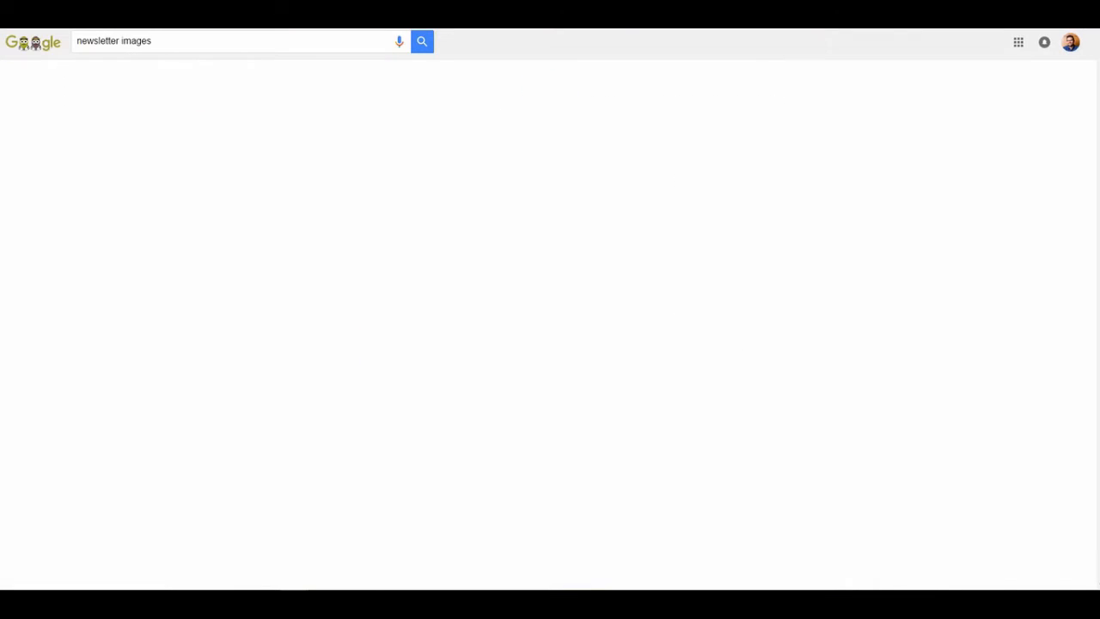
pyautogui.click(116, 77)
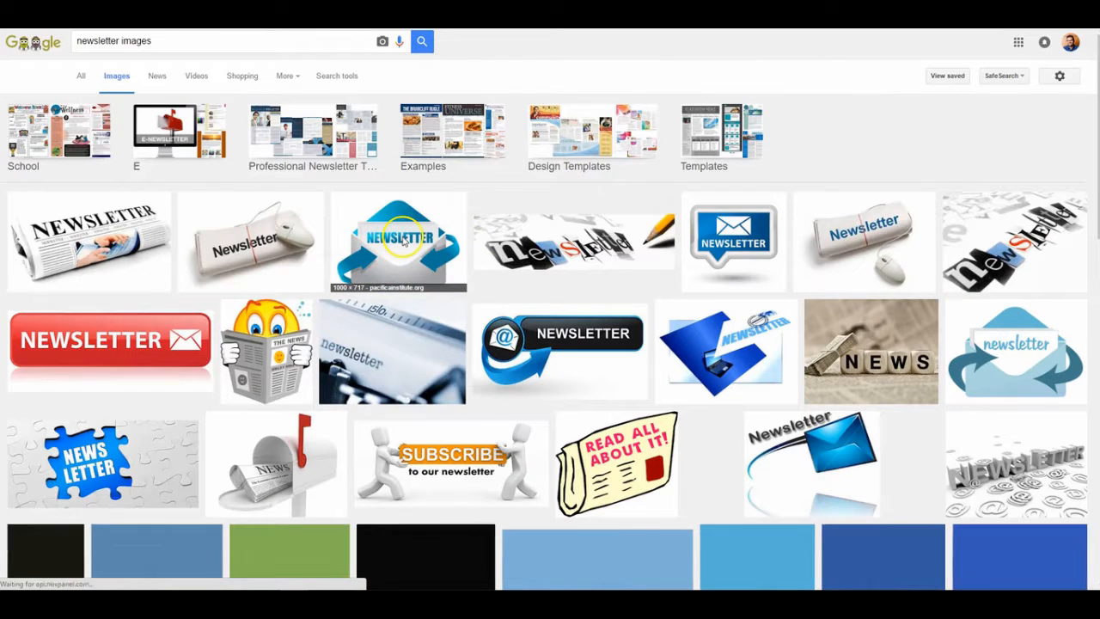
# - Preview the blue speech-bubble and light-blue envelope newsletter pictures and browse the remaining image results
pyautogui.click(685, 254)
pyautogui.scroll(-3, 529, 271)
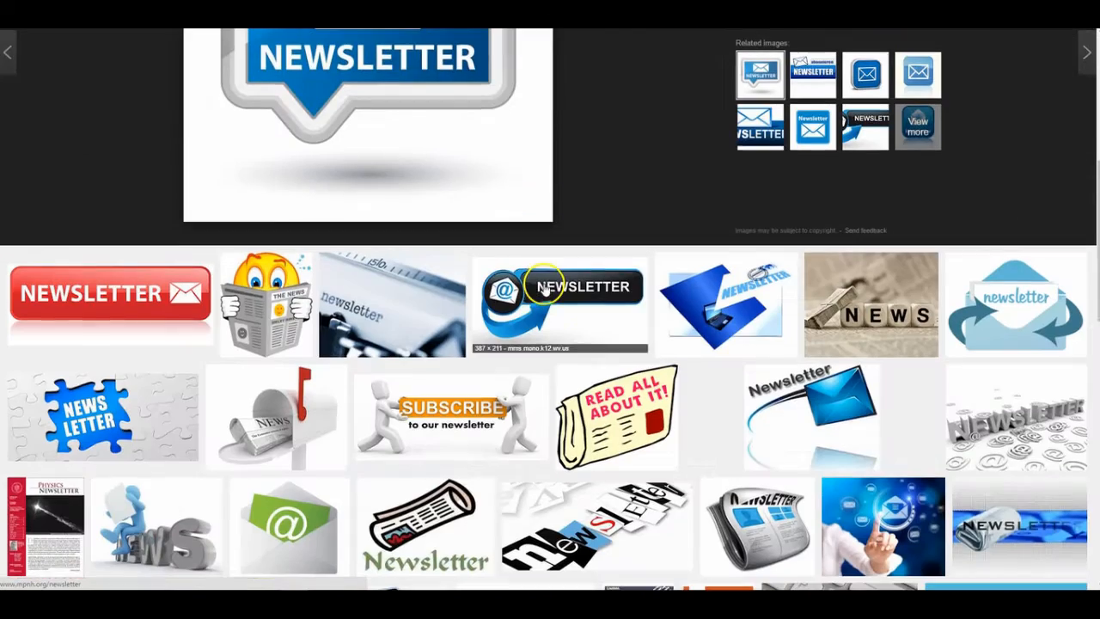
pyautogui.scroll(-2, 647, 223)
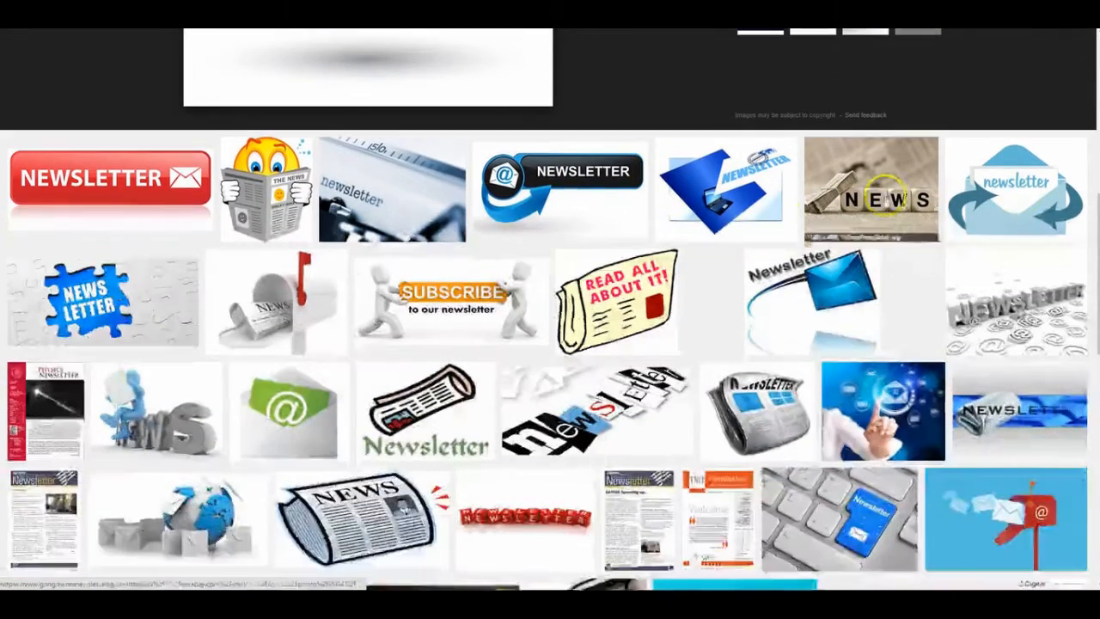
pyautogui.click(1016, 190)
pyautogui.scroll(-1, 550, 280)
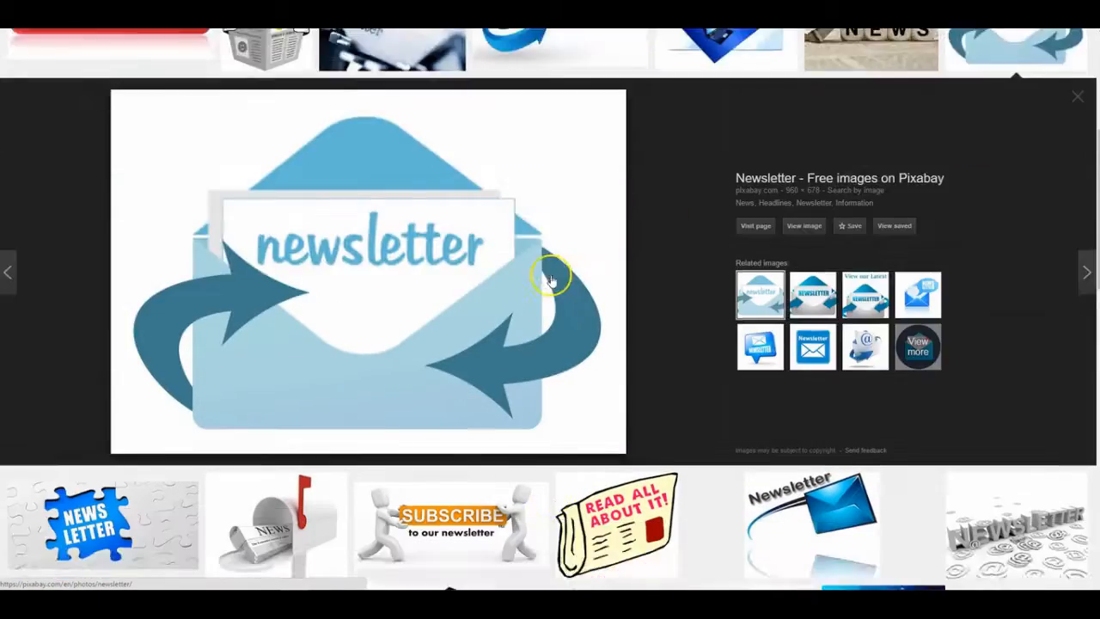
pyautogui.scroll(-3, 549, 279)
pyautogui.scroll(8, 552, 269)
# - Change the image search query to "newsletter icon" and run it
pyautogui.click(189, 40)
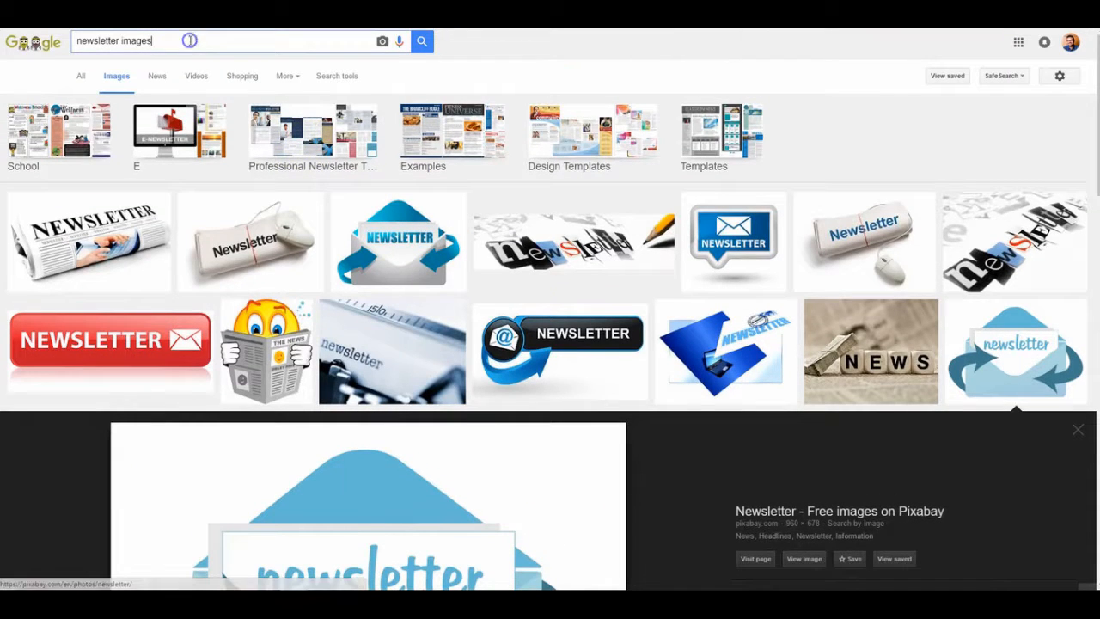
pyautogui.press('BackSpace')
pyautogui.press('BackSpace')
pyautogui.press('BackSpace')
pyautogui.press('BackSpace')
pyautogui.press('BackSpace')
pyautogui.press('BackSpace')
pyautogui.write('ic')
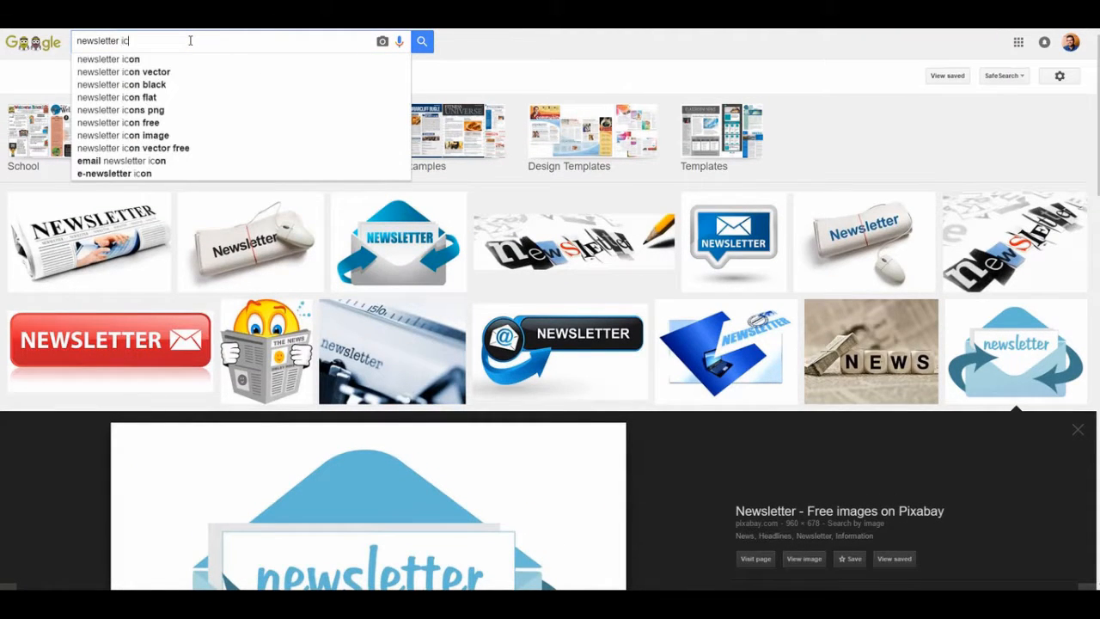
pyautogui.write('on')
pyautogui.press('Return')
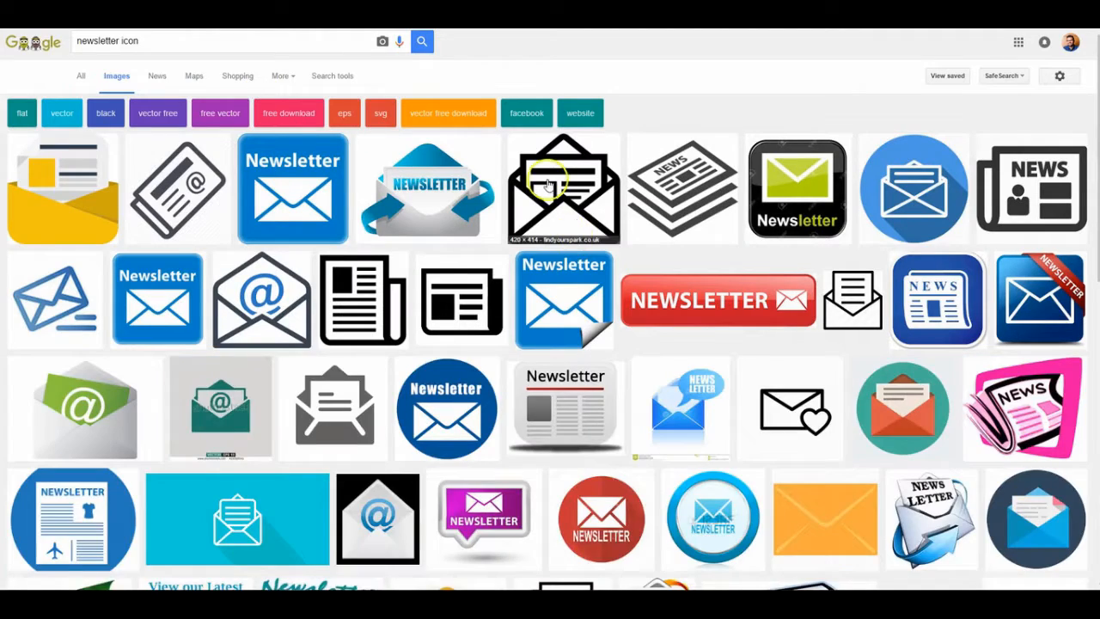
# - Save the round blue open-envelope icon to the Desktop as the PNG image letter-512
pyautogui.click(916, 184)
pyautogui.rightClick(382, 297)
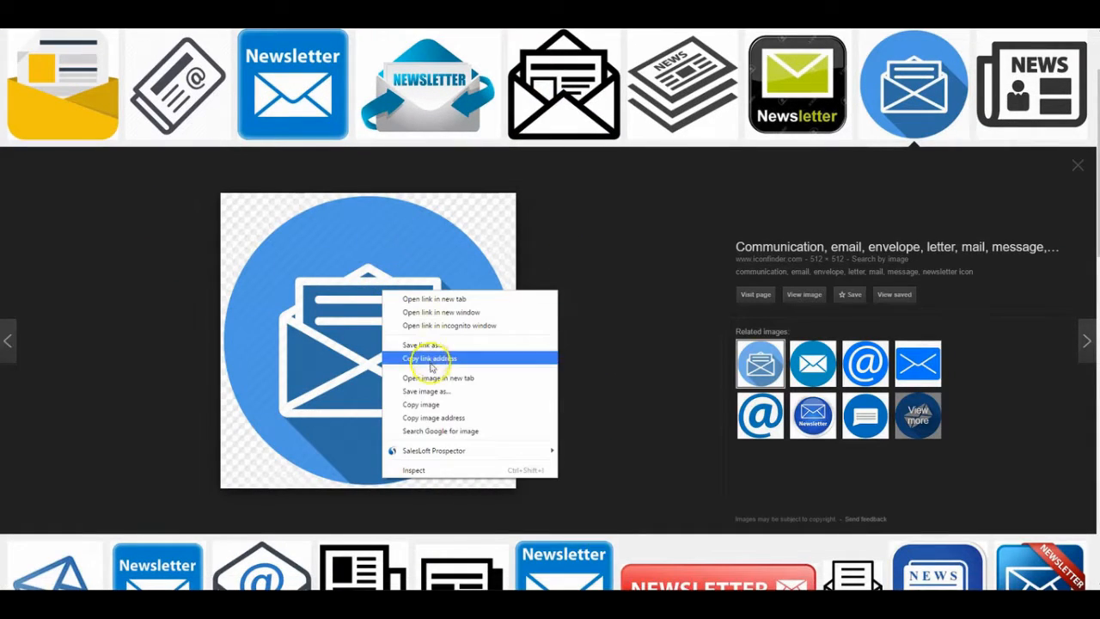
pyautogui.click(436, 397)
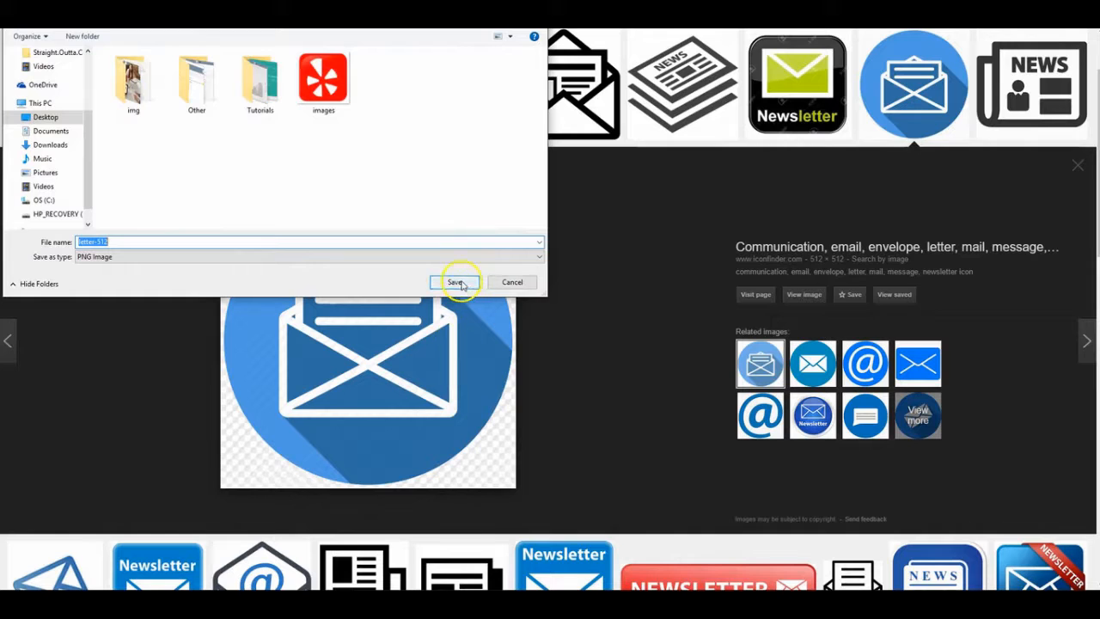
pyautogui.click(452, 283)
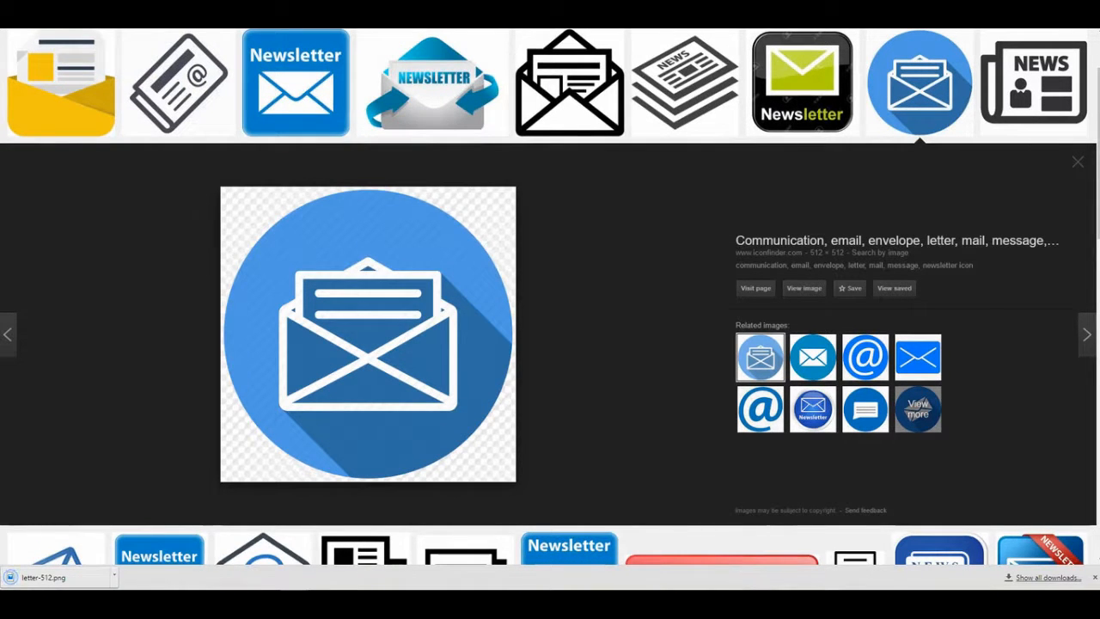
# - Return to the app builder, open the newsletter's thumbnail image picker and look through the Simple, Textures and Shapes library categories
pyautogui.hotkey('ctrl', 'Tab')
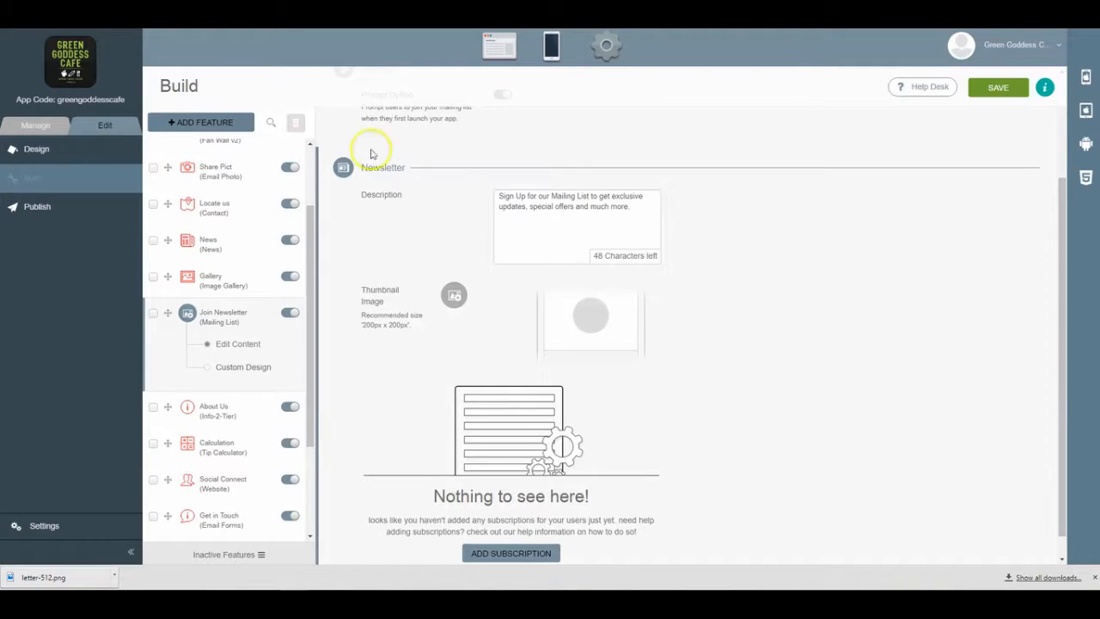
pyautogui.click(455, 296)
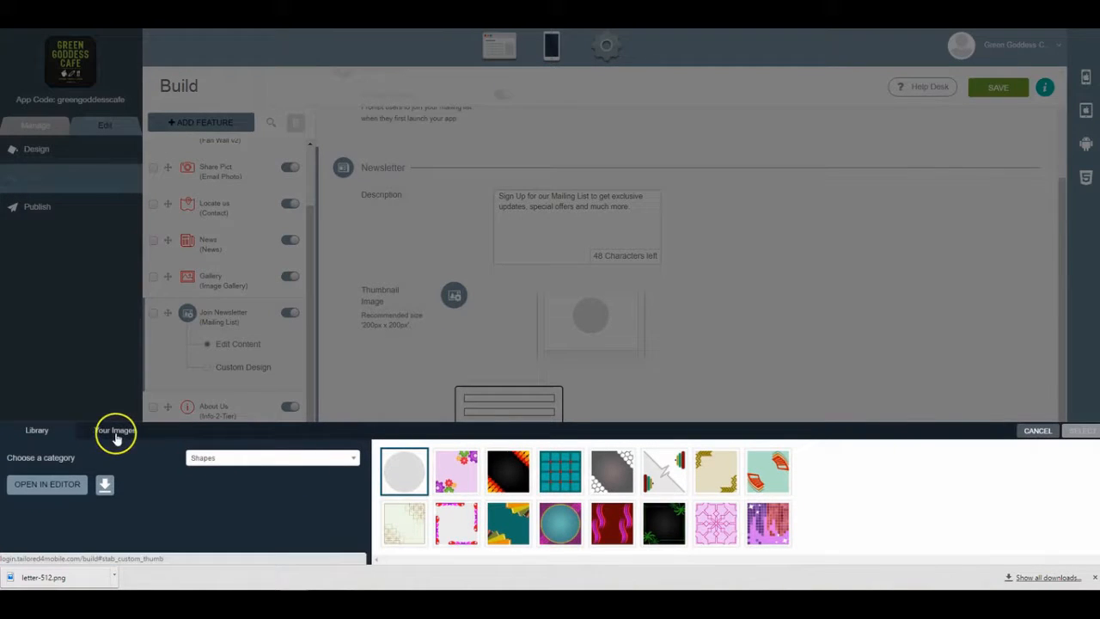
pyautogui.click(215, 457)
pyautogui.click(230, 490)
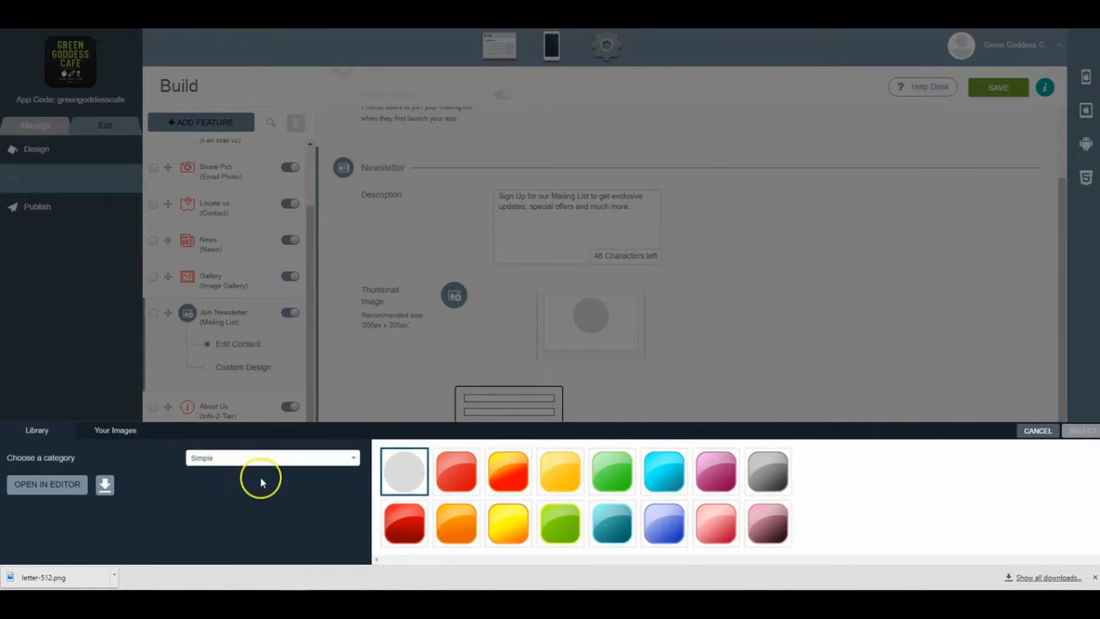
pyautogui.click(253, 462)
pyautogui.click(242, 506)
pyautogui.click(249, 459)
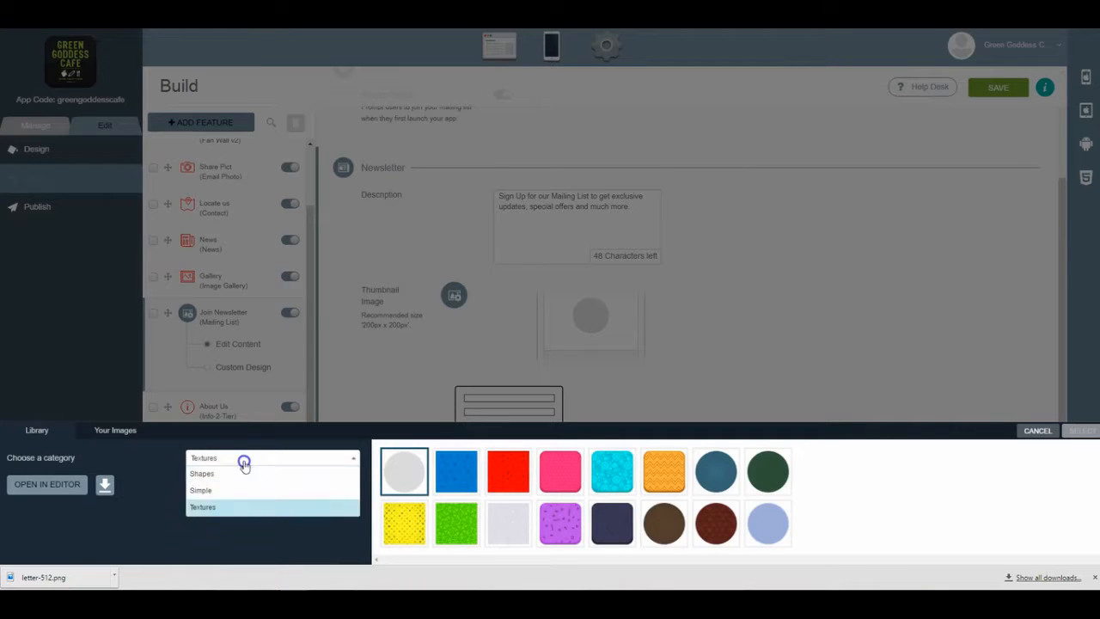
pyautogui.click(234, 474)
# - Upload letter-512.png as a custom image, apply it as the newsletter's thumbnail and save the feature
pyautogui.click(120, 429)
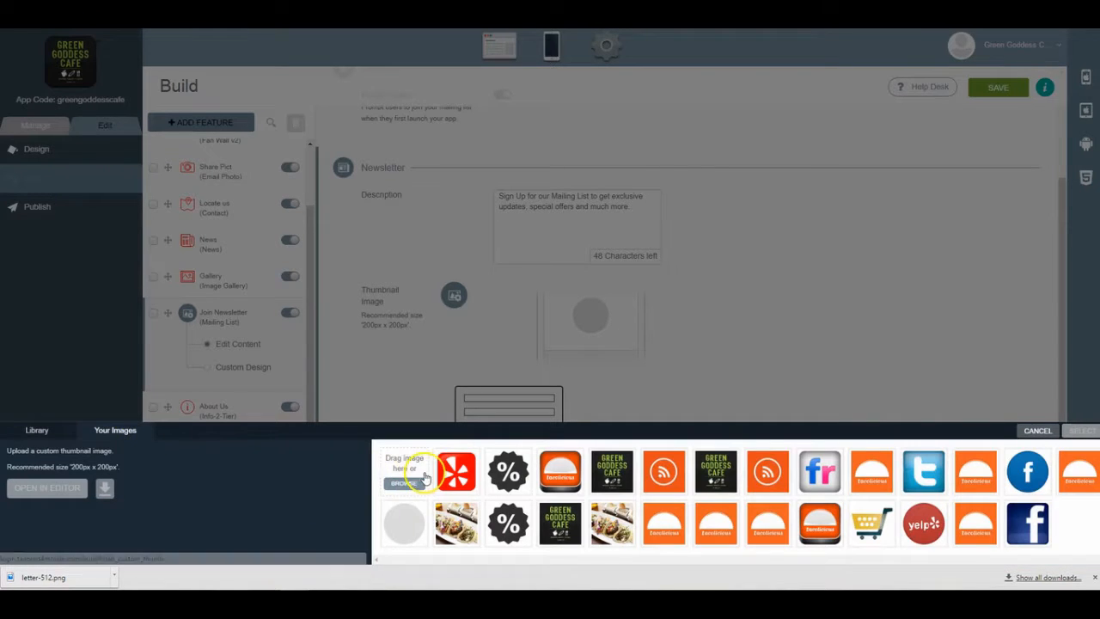
pyautogui.click(405, 484)
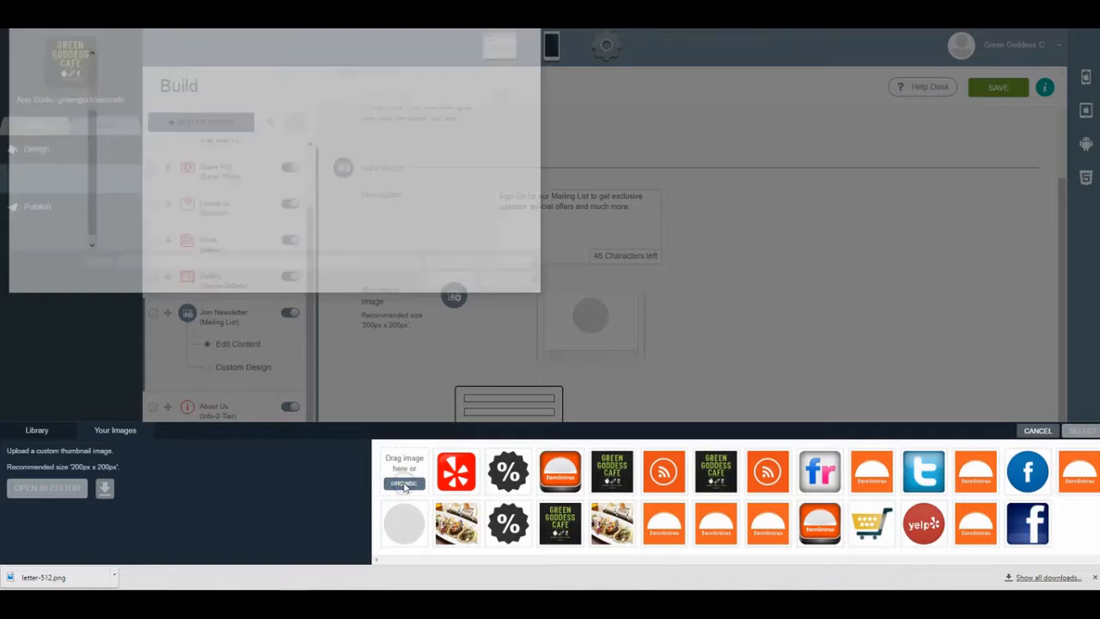
pyautogui.doubleClick(388, 77)
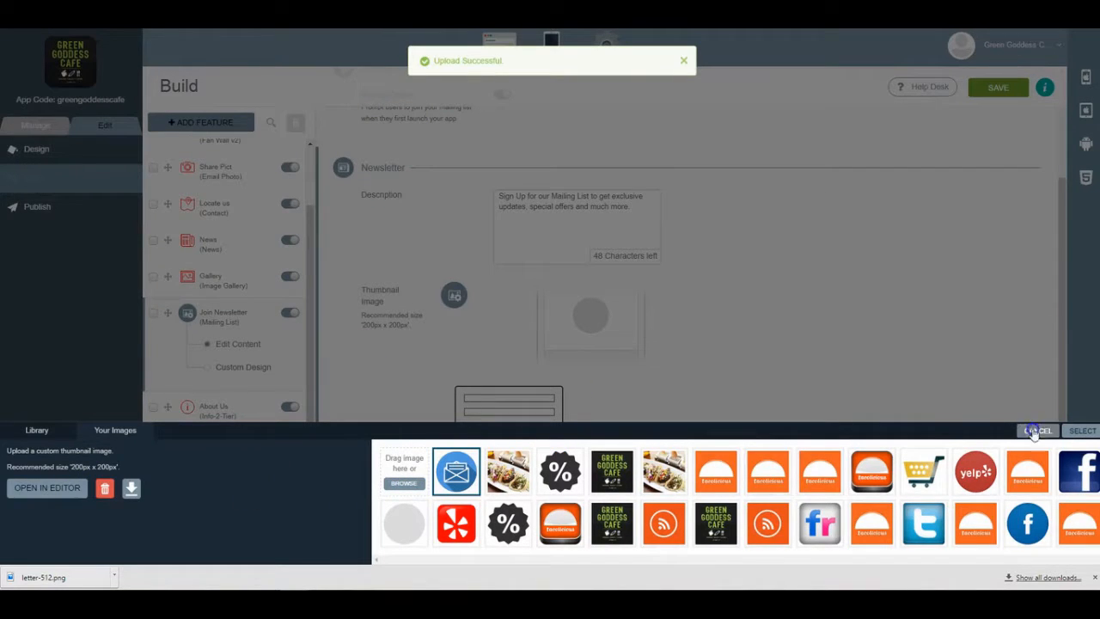
pyautogui.click(1079, 430)
pyautogui.scroll(-1, 713, 354)
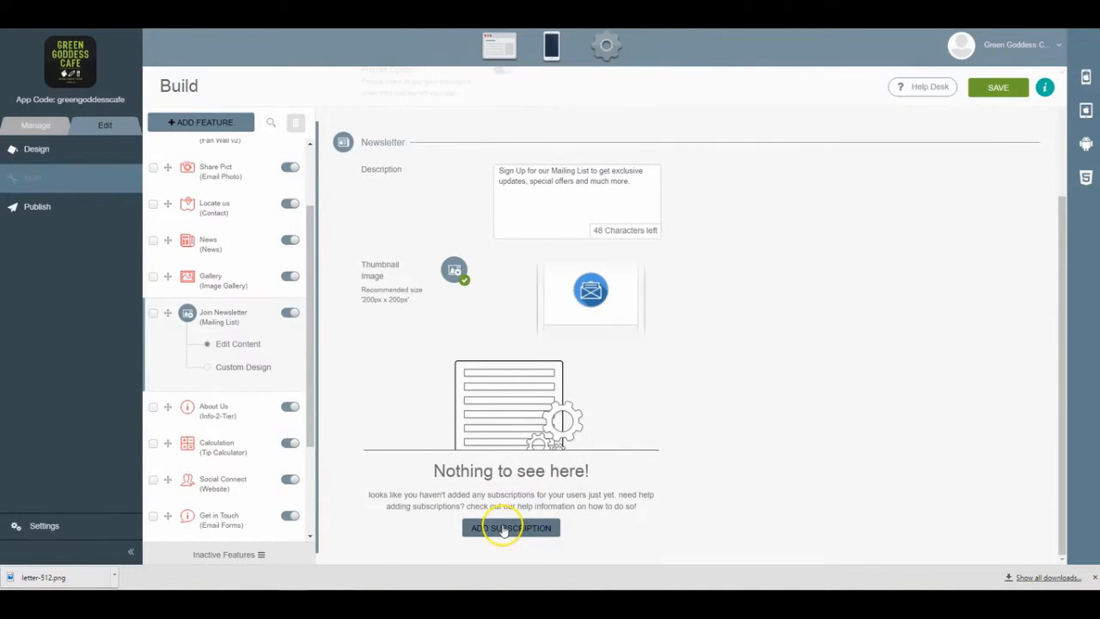
pyautogui.scroll(3, 709, 390)
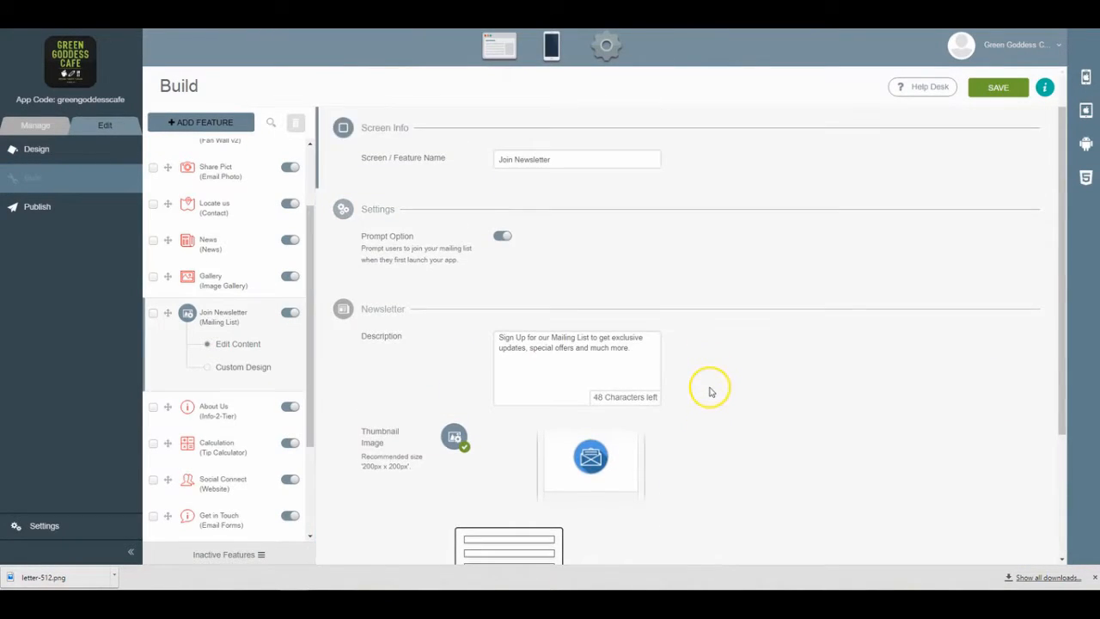
pyautogui.click(991, 91)
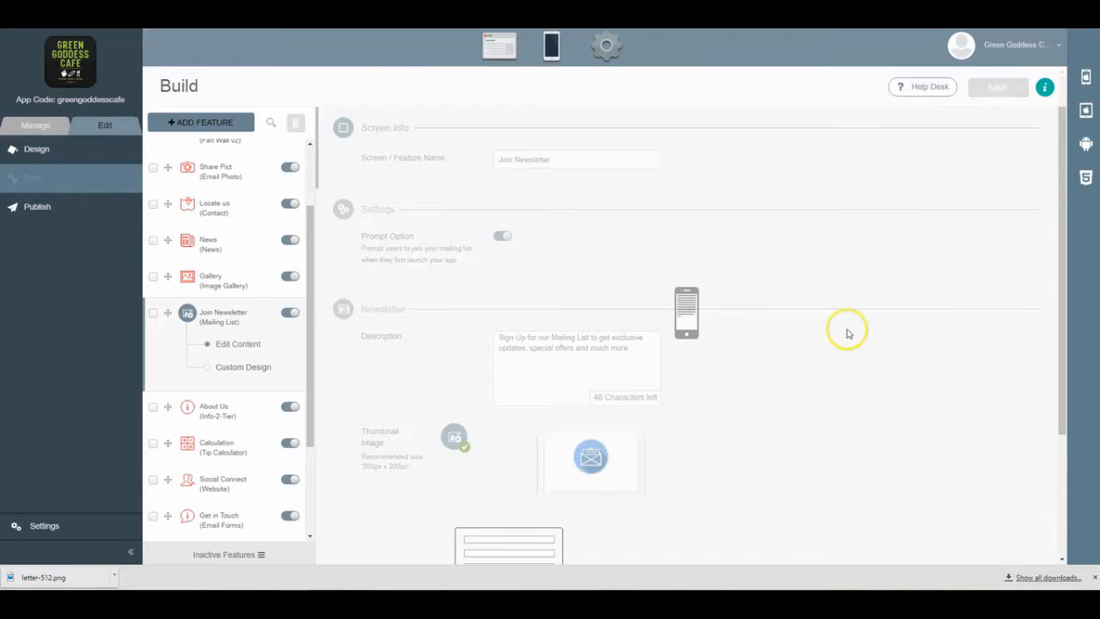
# - Add a first subscription named "Specials" to the Join Newsletter feature
pyautogui.scroll(-3, 764, 366)
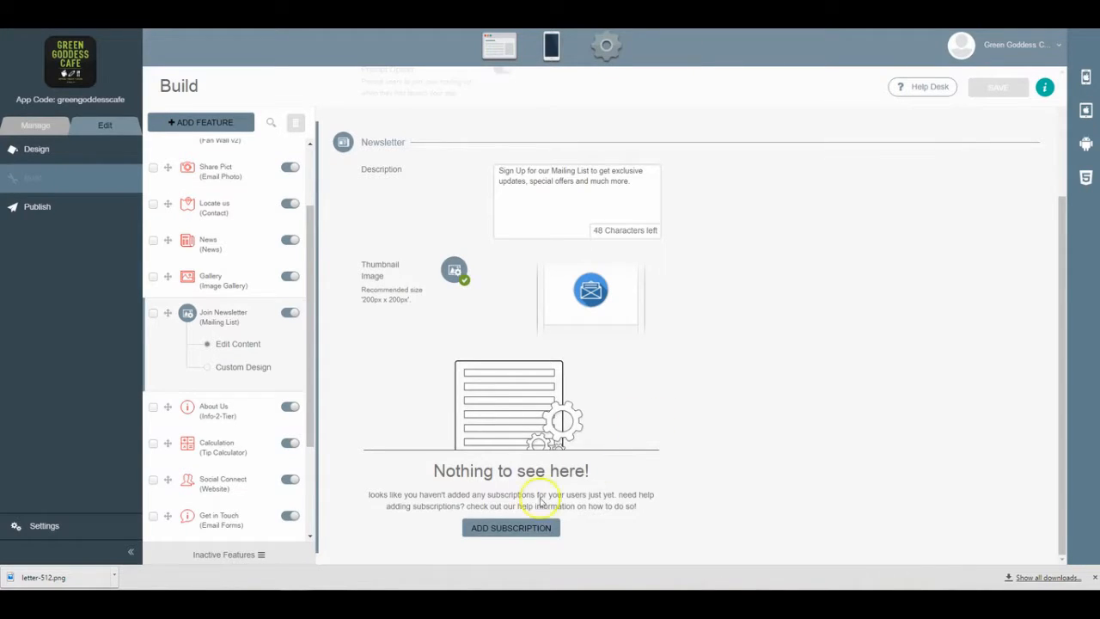
pyautogui.click(499, 528)
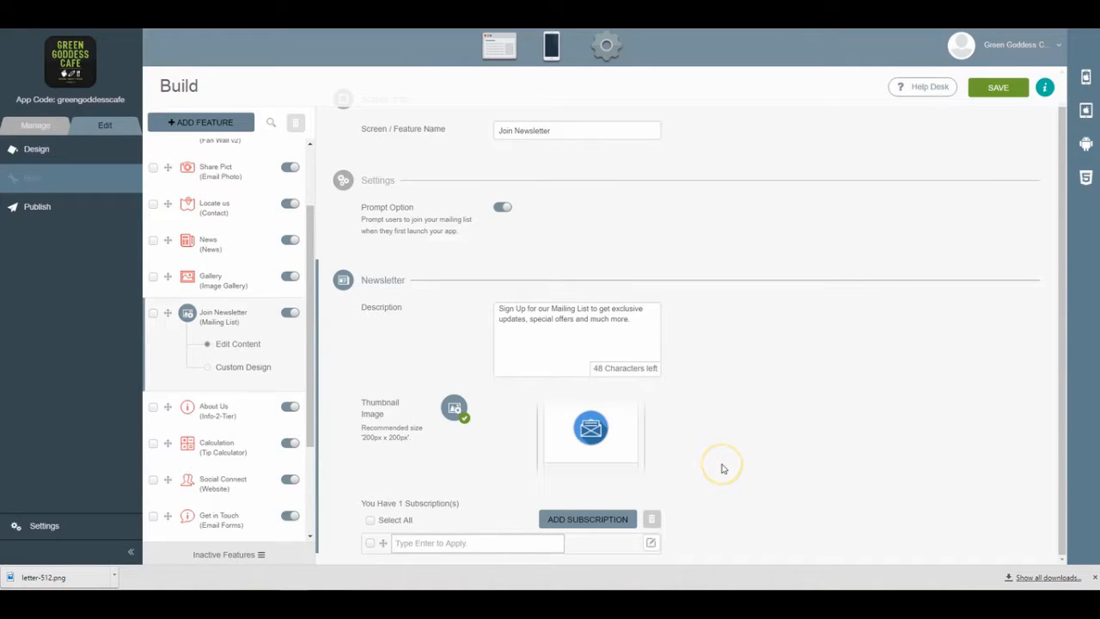
pyautogui.click(750, 448)
pyautogui.write('Specia')
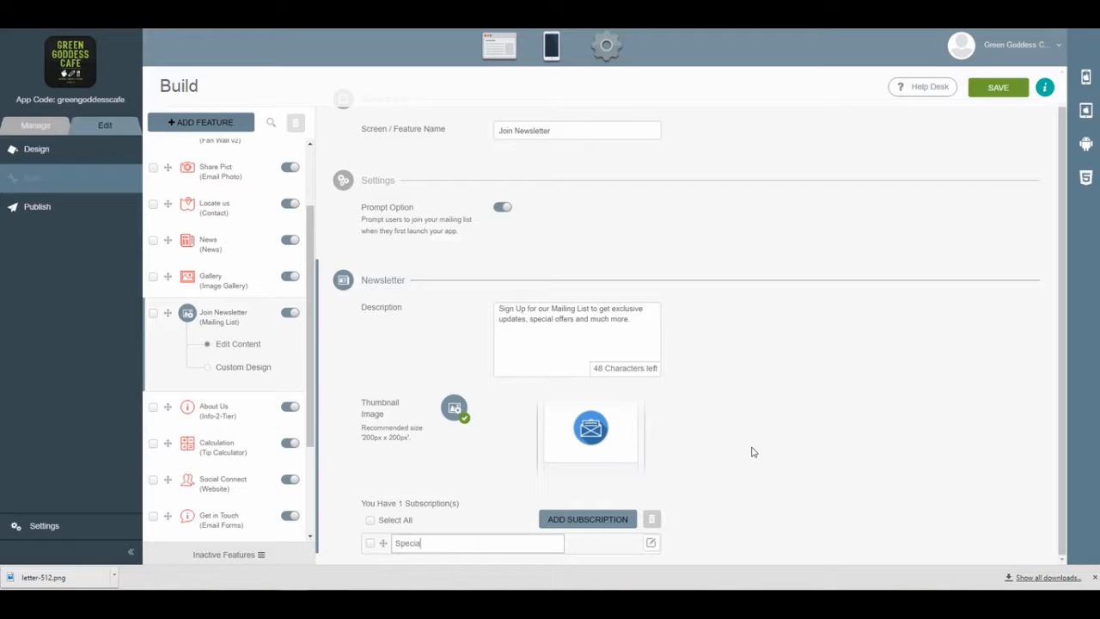
pyautogui.write('ls')
pyautogui.click(651, 544)
# - Add two more subscriptions named "Event Updates" and "General News" and save the build settings
pyautogui.click(573, 522)
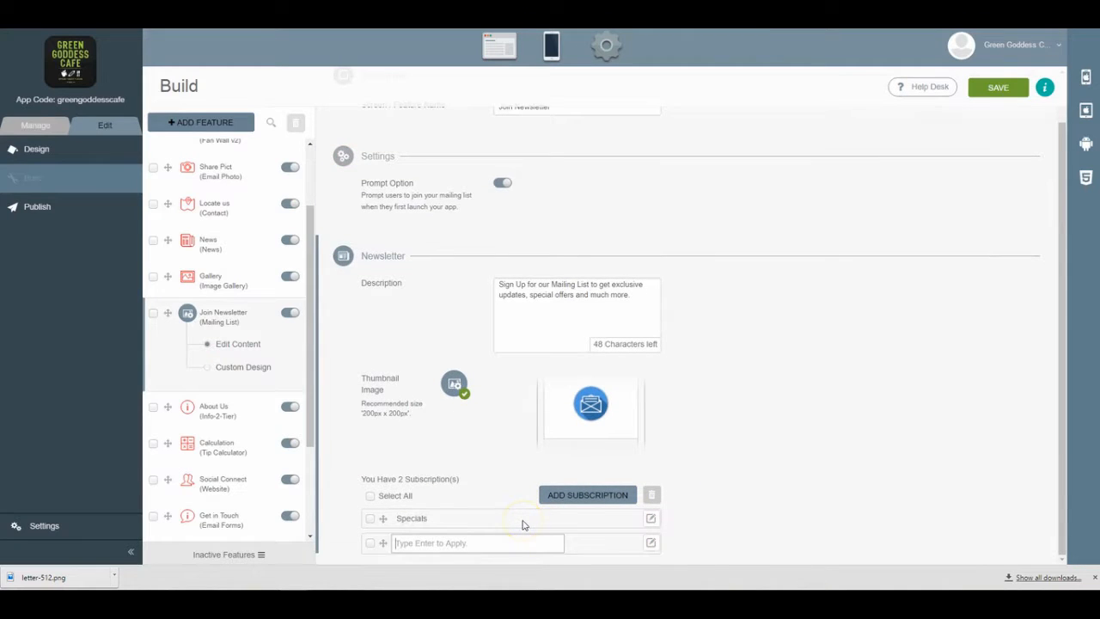
pyautogui.write('Event Updates')
pyautogui.click(602, 496)
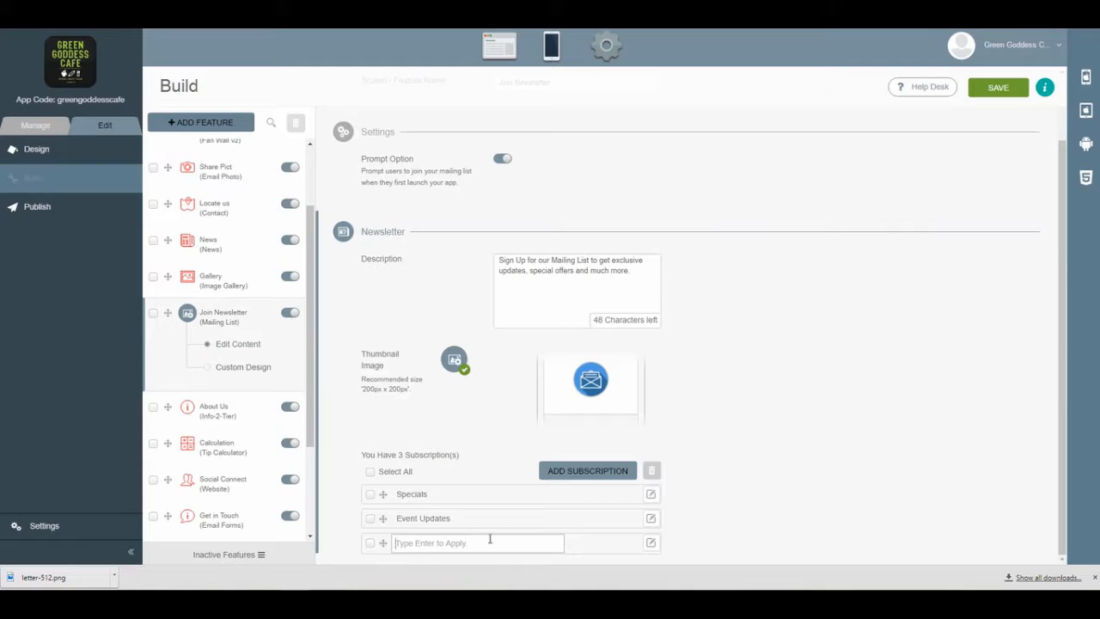
pyautogui.write('Discounts')
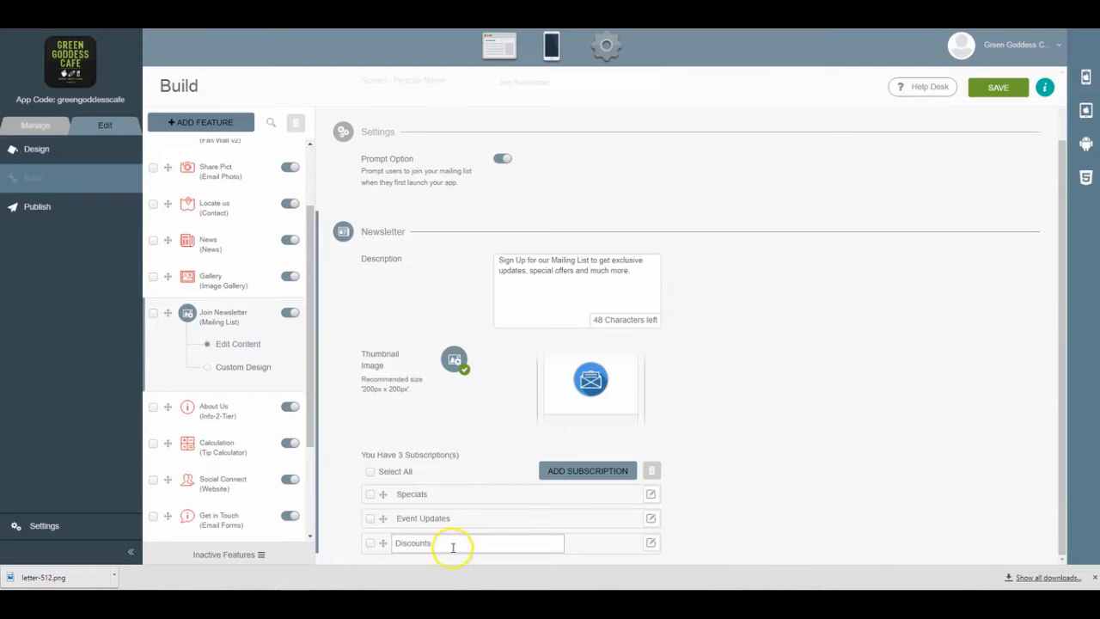
pyautogui.doubleClick(451, 546)
pyautogui.write('General News')
pyautogui.click(645, 503)
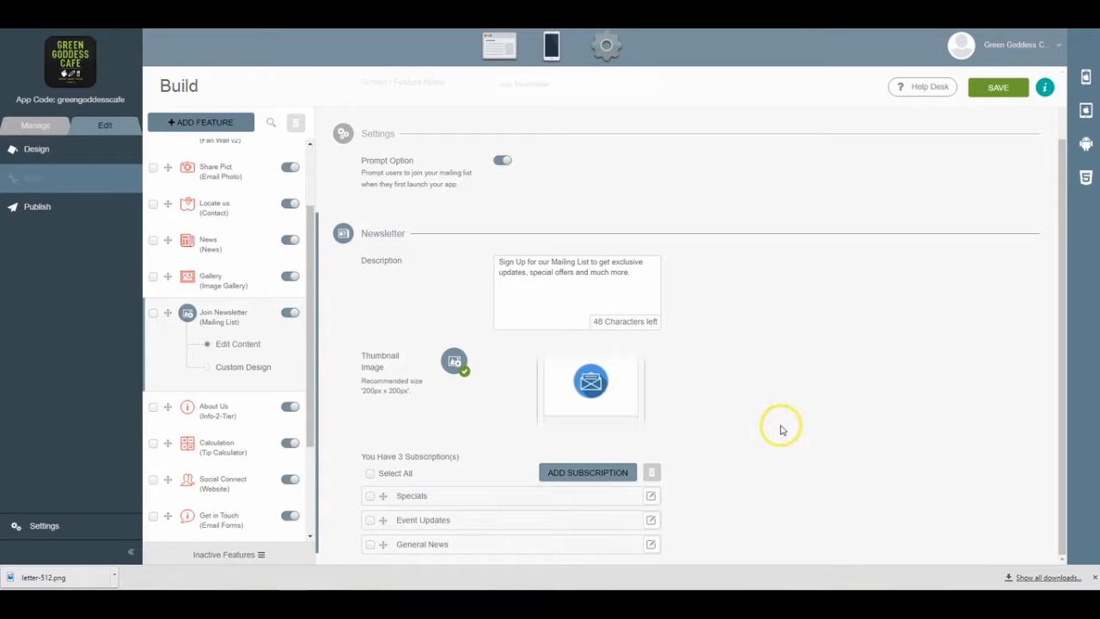
pyautogui.click(993, 87)
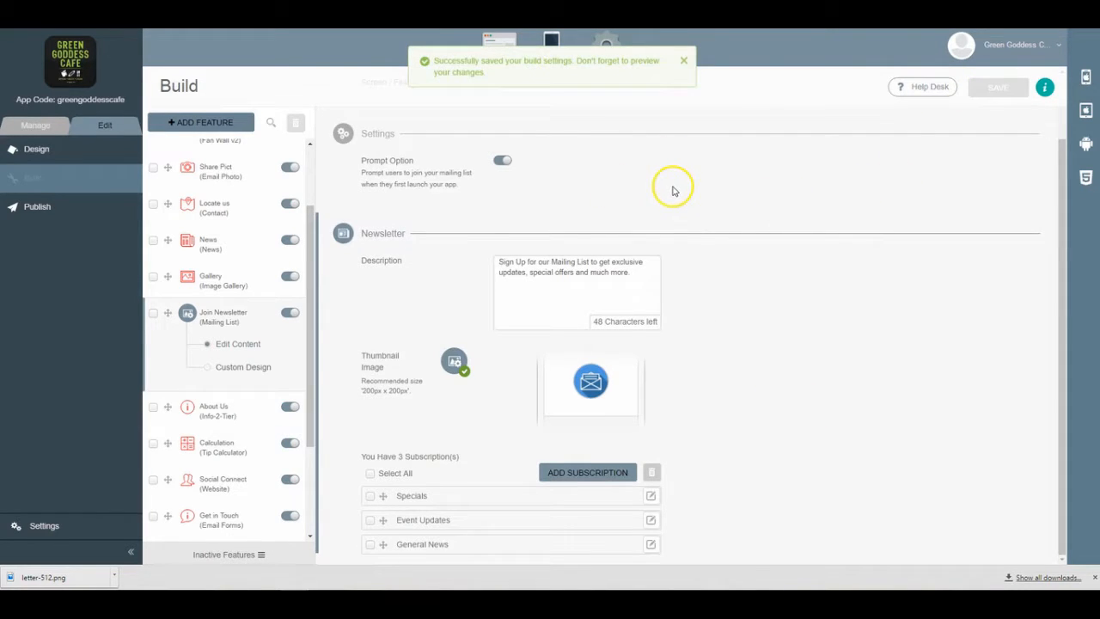
# - Open the mailing list section of the app's submitted data in the management area
pyautogui.click(67, 127)
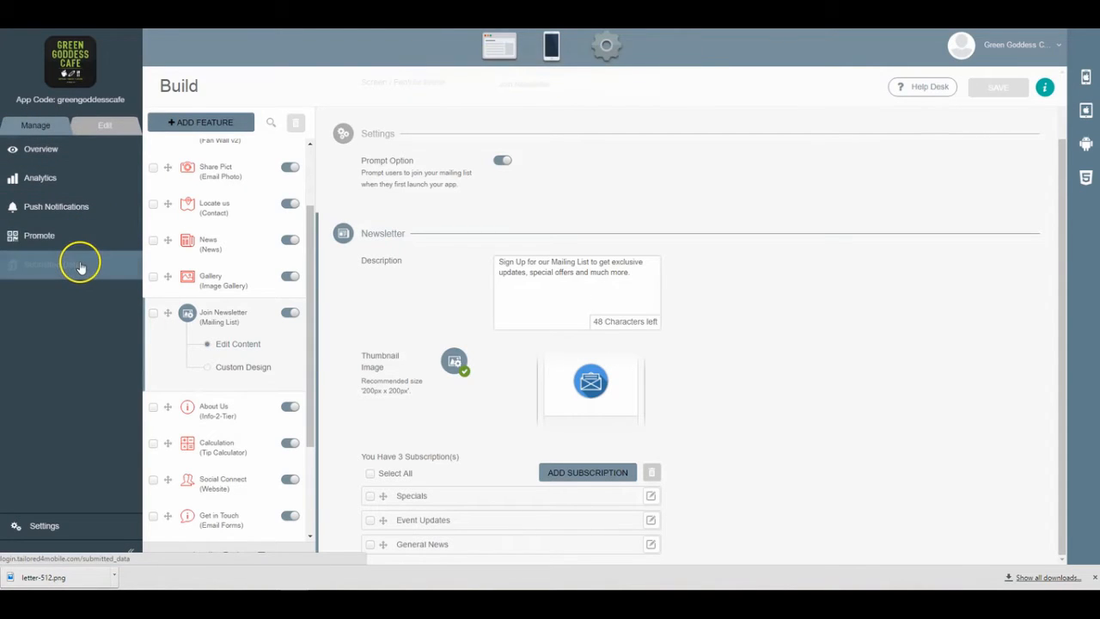
pyautogui.click(80, 267)
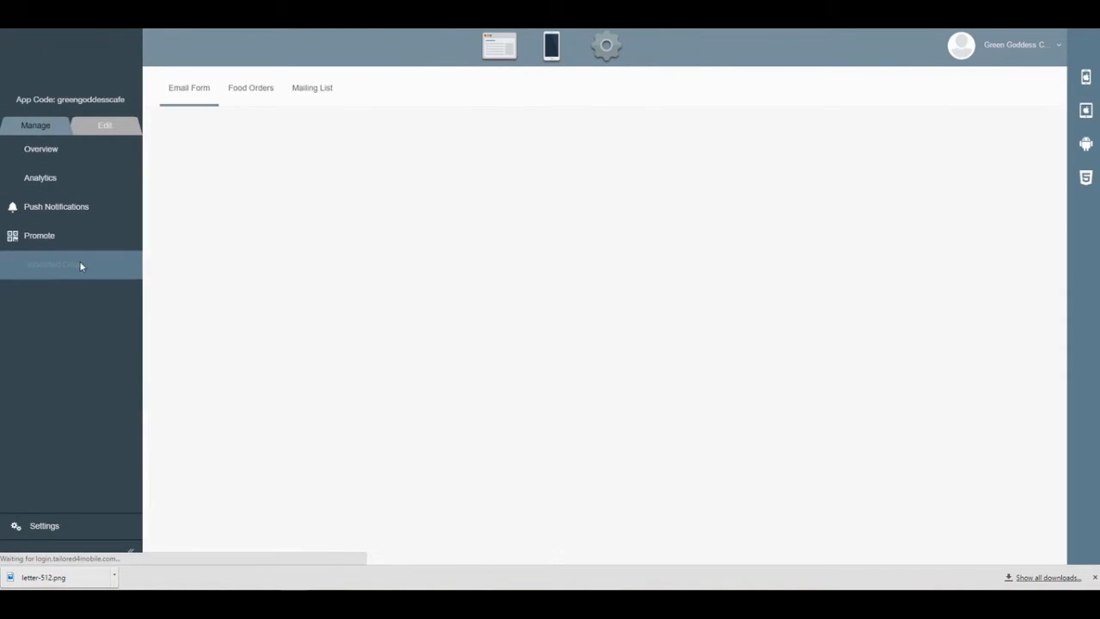
pyautogui.click(311, 95)
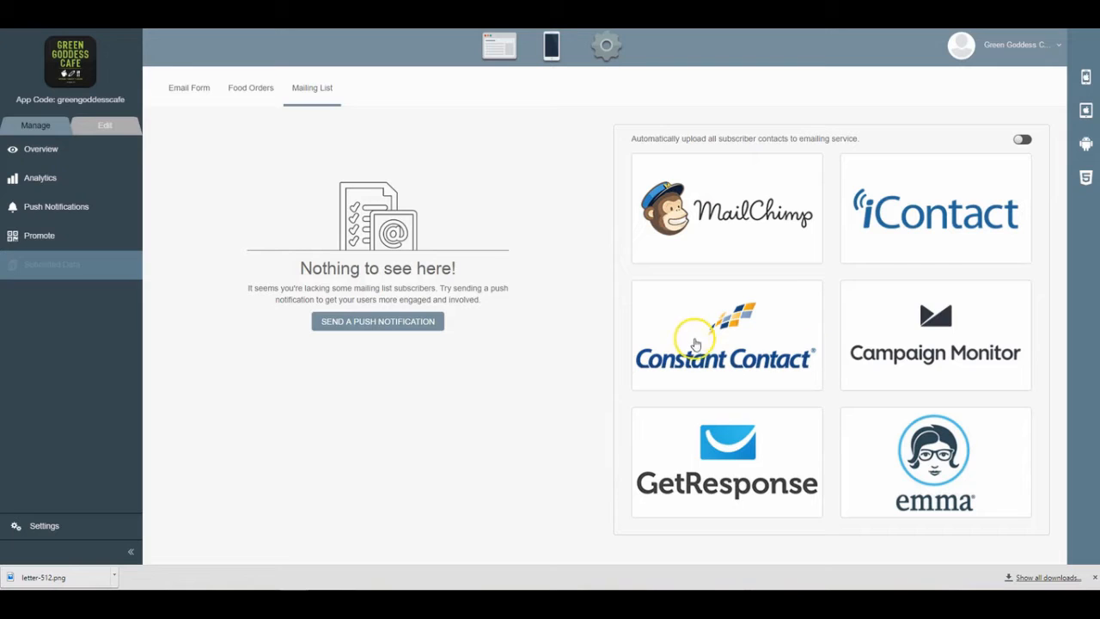
# - View the API Key and List ID fields of the MailChimp integration form, and close it without uploading contacts
pyautogui.click(728, 216)
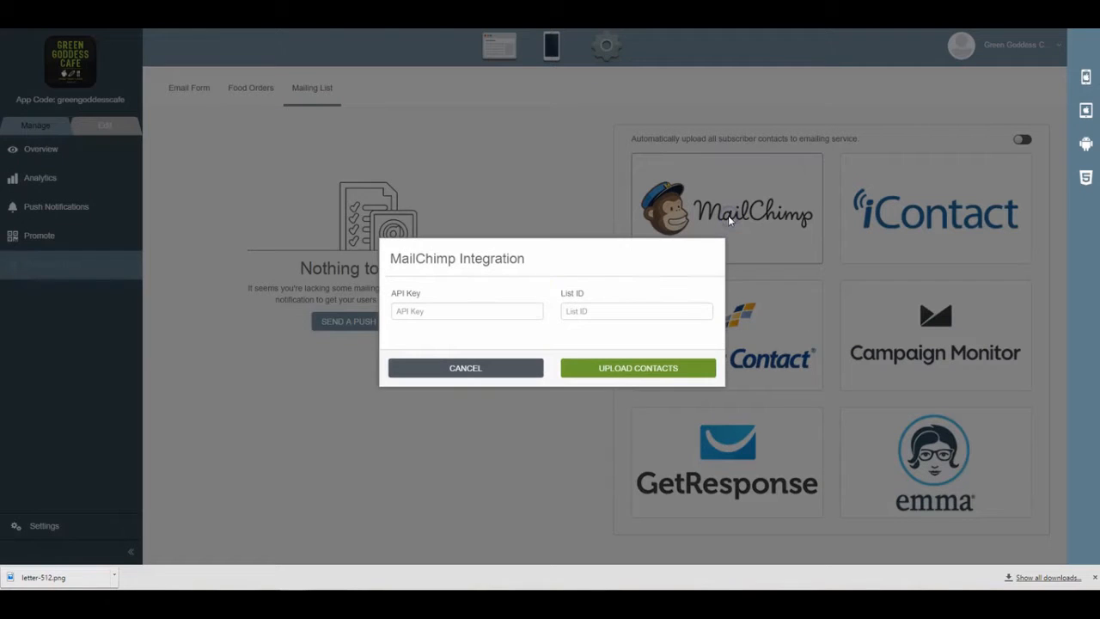
pyautogui.click(621, 311)
pyautogui.click(516, 368)
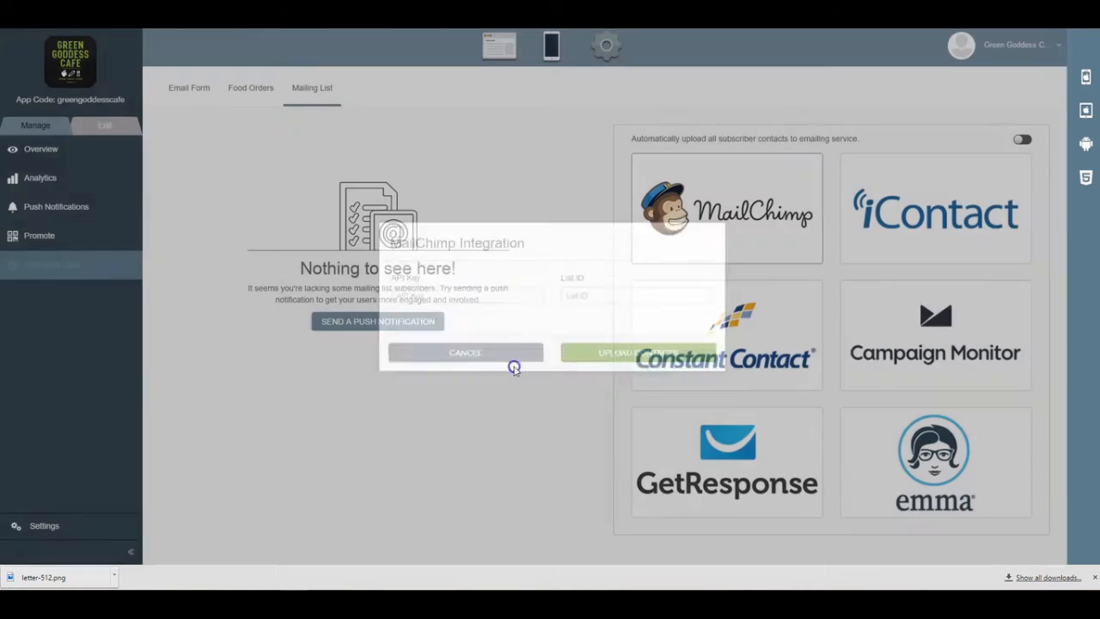